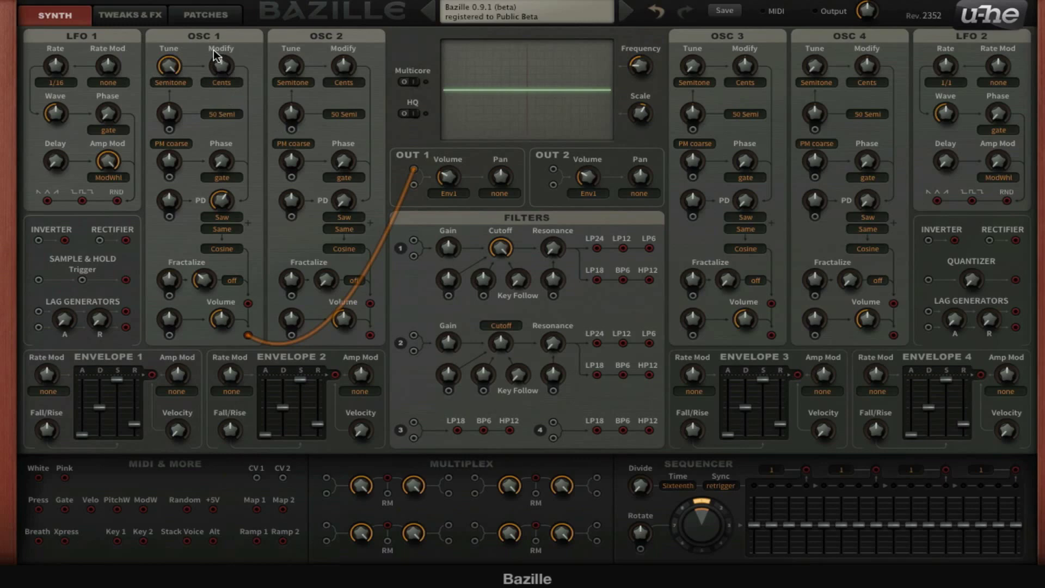
Reset oscillator 1's phase distortion to zero and tune it up to 12
{"action": "key", "text": "XF86AudioRaiseVolume"}
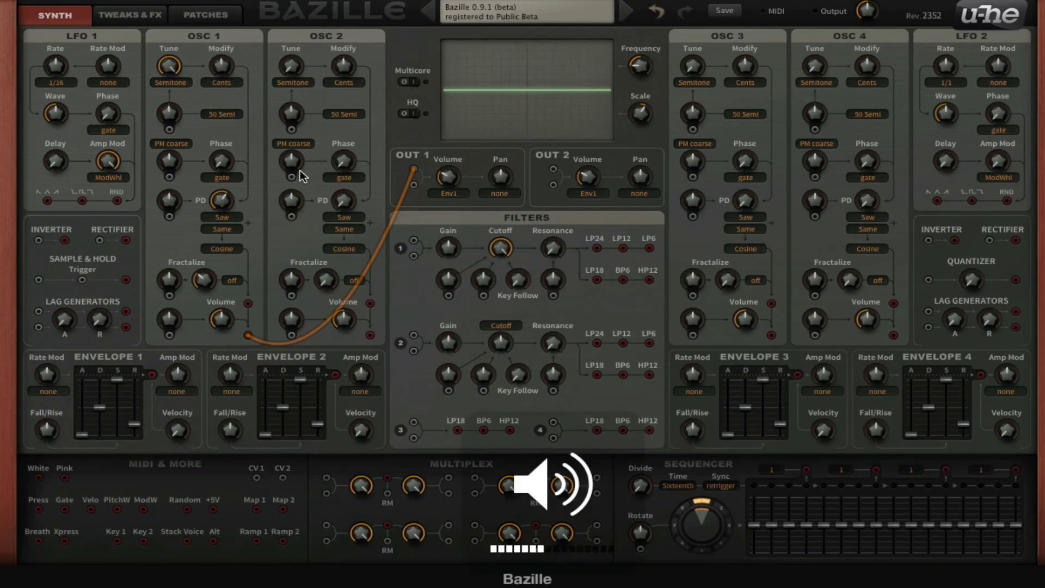
{"action": "double_click", "coordinate": [221, 200]}
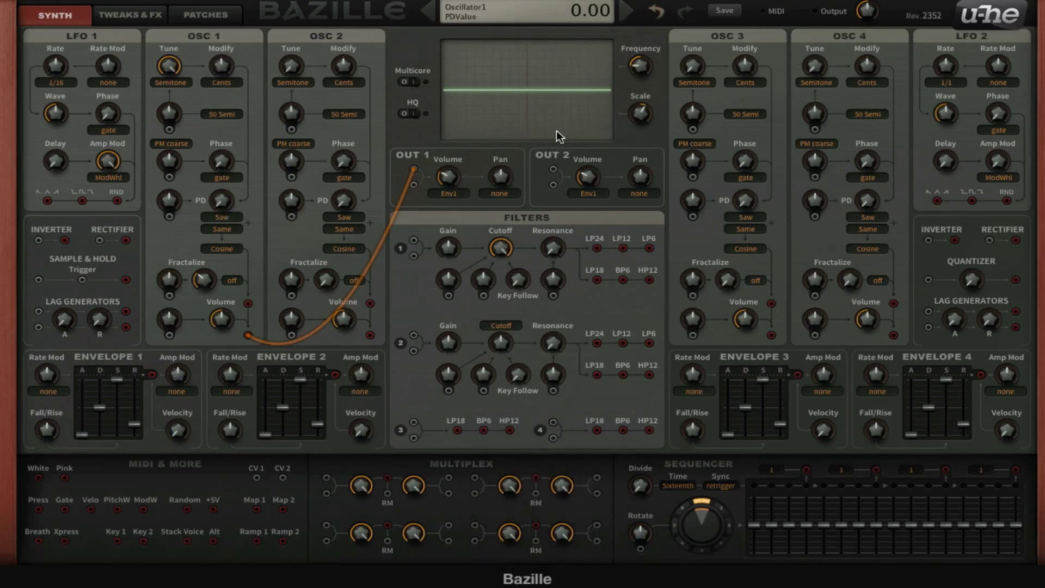
{"action": "left_click_drag", "start_coordinate": [168, 66], "coordinate": [182, 115]}
Disconnect oscillator 1 from OUT 1 and cable its output into filter 1's input
{"action": "double_click", "coordinate": [414, 170]}
{"action": "left_click_drag", "start_coordinate": [248, 333], "coordinate": [263, 336]}
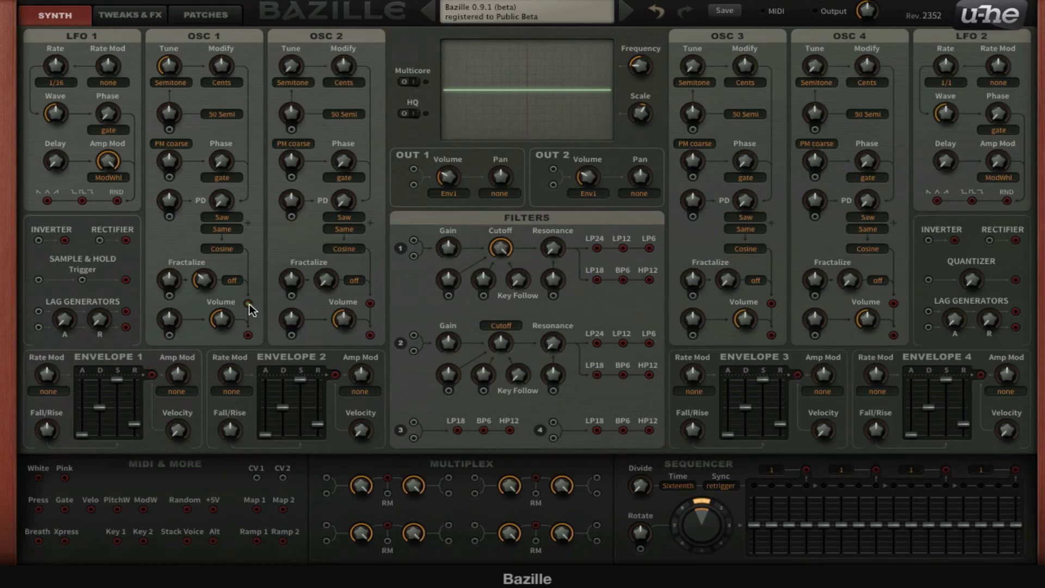
{"action": "left_click_drag", "start_coordinate": [285, 297], "coordinate": [393, 303]}
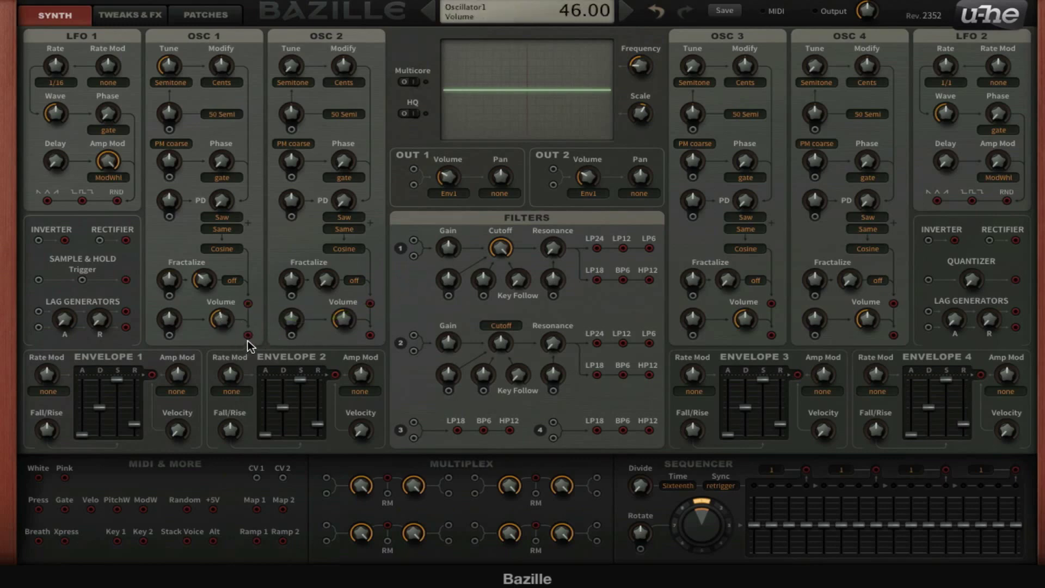
{"action": "left_click_drag", "start_coordinate": [249, 336], "coordinate": [413, 253]}
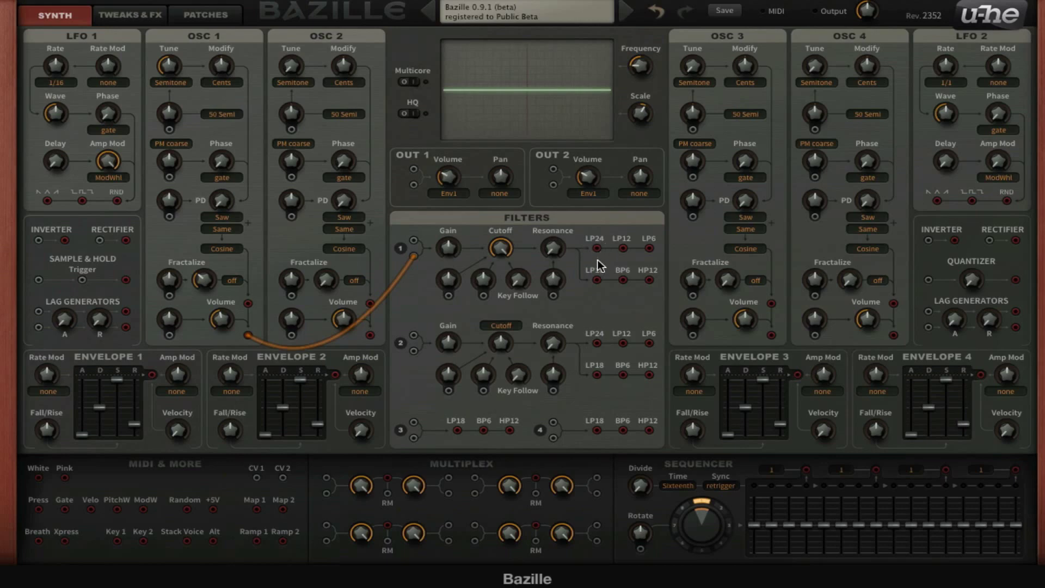
Route filter 1's LP18 through the multiplexer to OUT 1, raise cutoff, and add oscillator 2 to the multiplexer
{"action": "left_click_drag", "start_coordinate": [597, 280], "coordinate": [327, 479]}
{"action": "left_click_drag", "start_coordinate": [388, 478], "coordinate": [413, 181]}
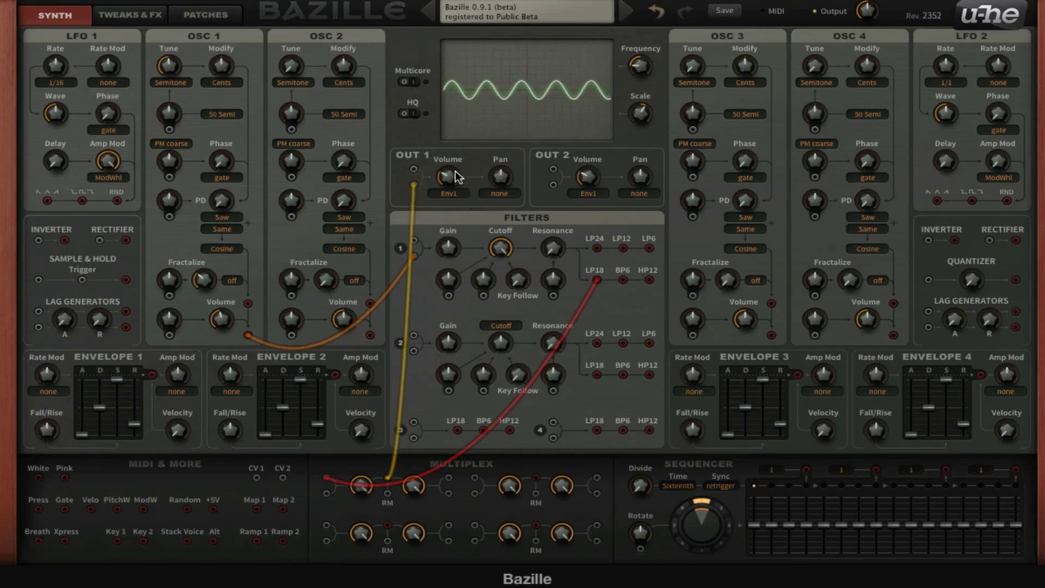
{"action": "left_click_drag", "start_coordinate": [506, 251], "coordinate": [561, 219]}
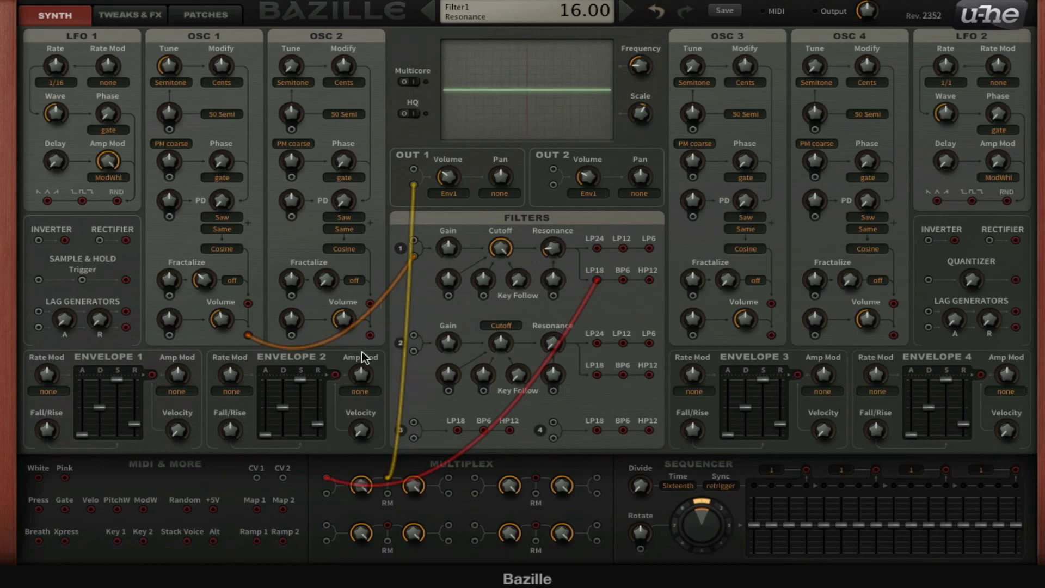
{"action": "left_click_drag", "start_coordinate": [369, 335], "coordinate": [325, 490]}
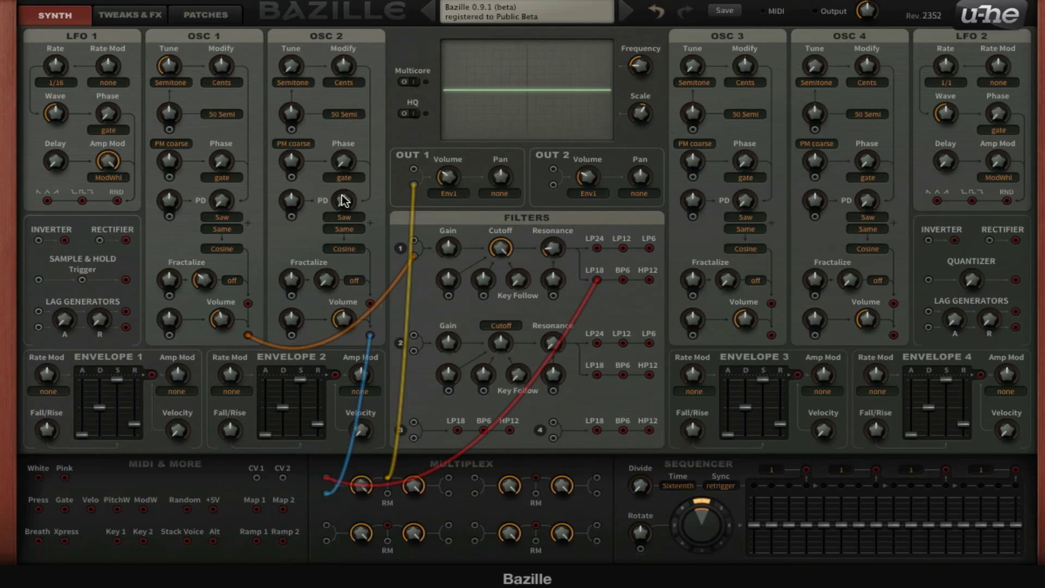
Lower oscillator 2's phase distortion and browse its waveform list, keeping Saw
{"action": "left_click_drag", "start_coordinate": [343, 202], "coordinate": [305, 18]}
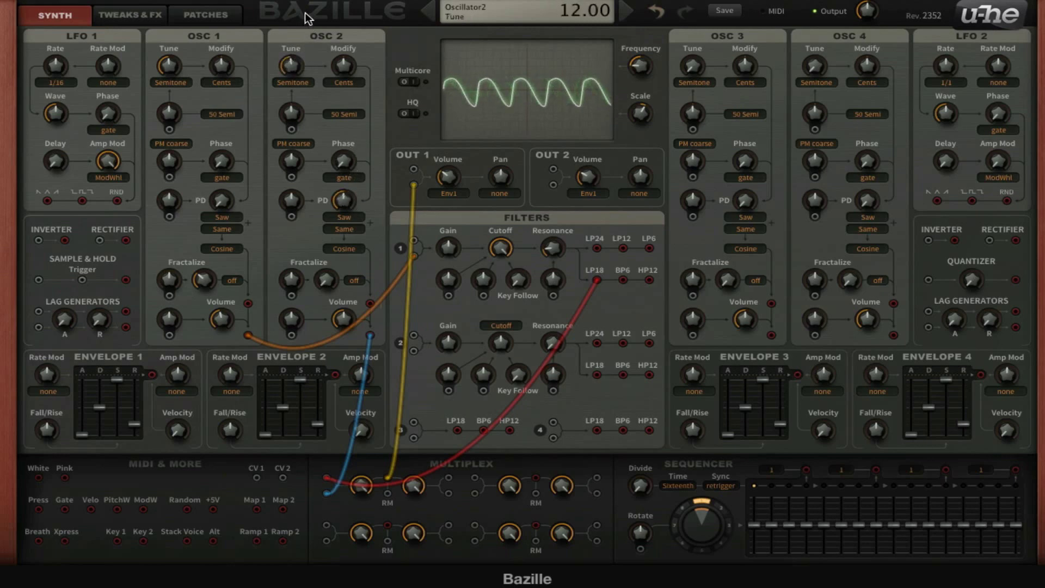
{"action": "left_click", "coordinate": [357, 217]}
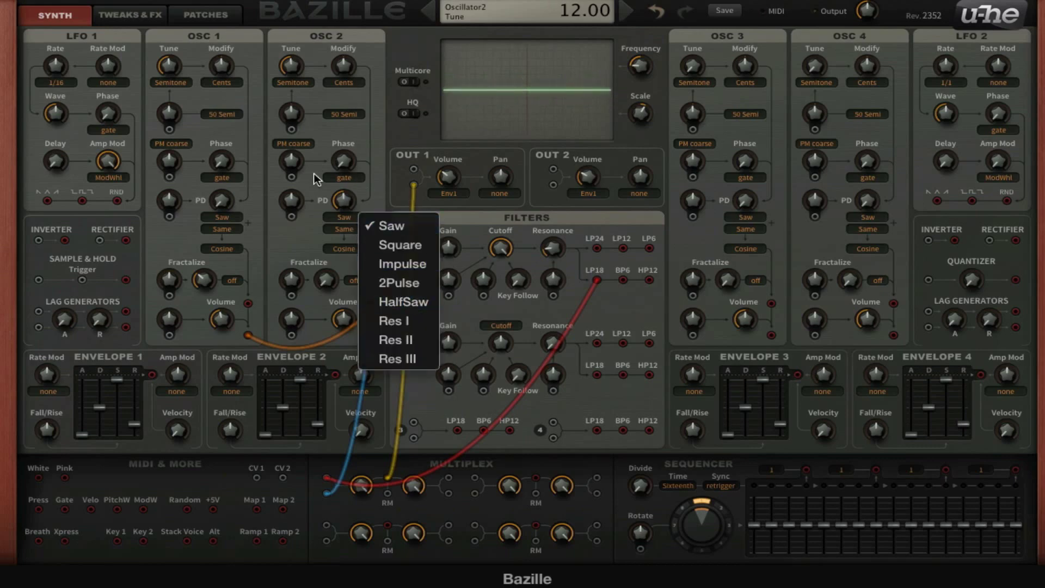
{"action": "left_click", "coordinate": [349, 213]}
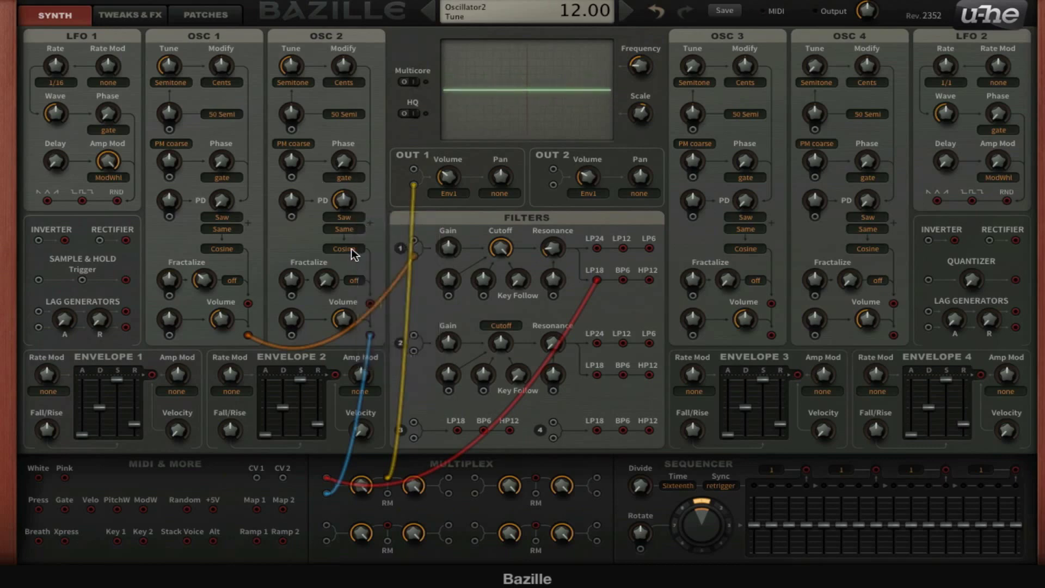
{"action": "left_click", "coordinate": [355, 217]}
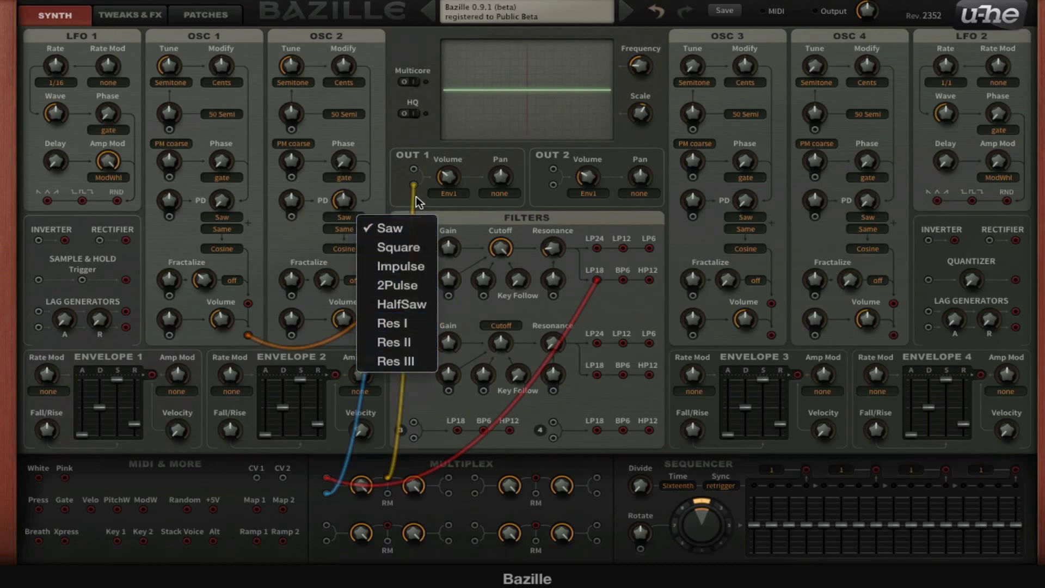
{"action": "left_click", "coordinate": [381, 190]}
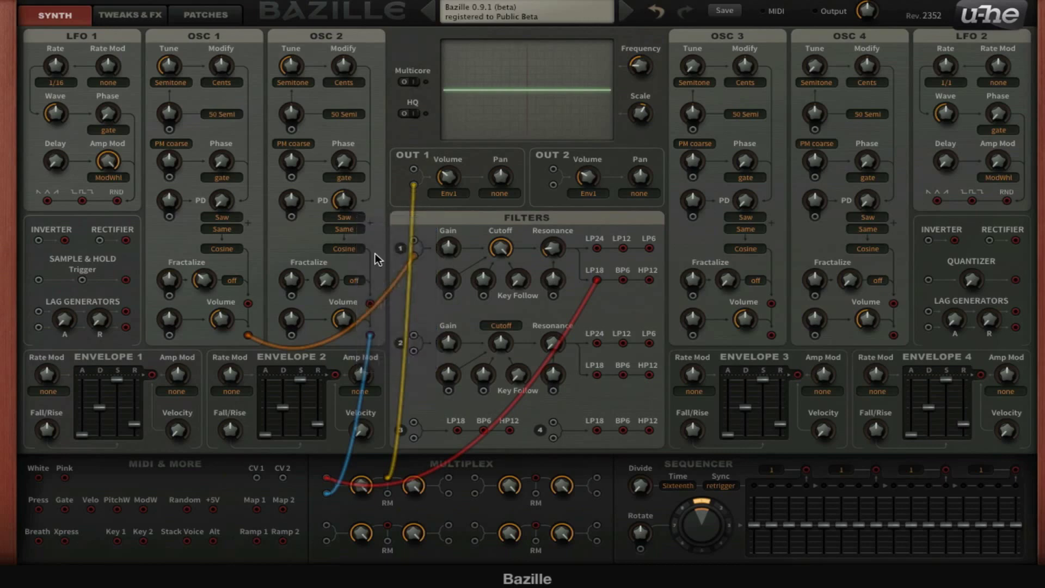
Browse alternatives to oscillator 2's Cosine shaping, leaving Cosine selected
{"action": "left_click", "coordinate": [339, 250]}
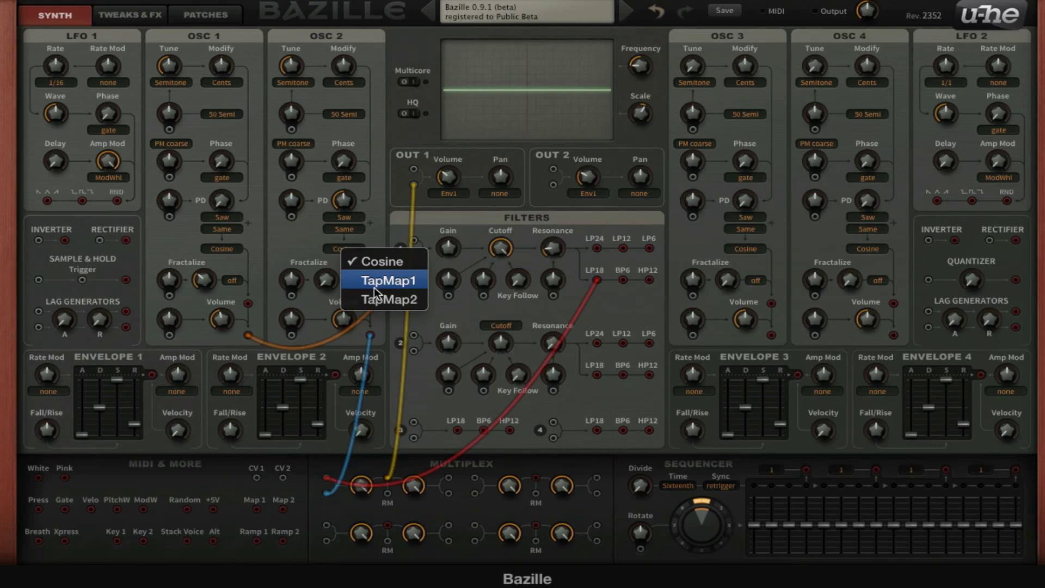
{"action": "left_click", "coordinate": [370, 256]}
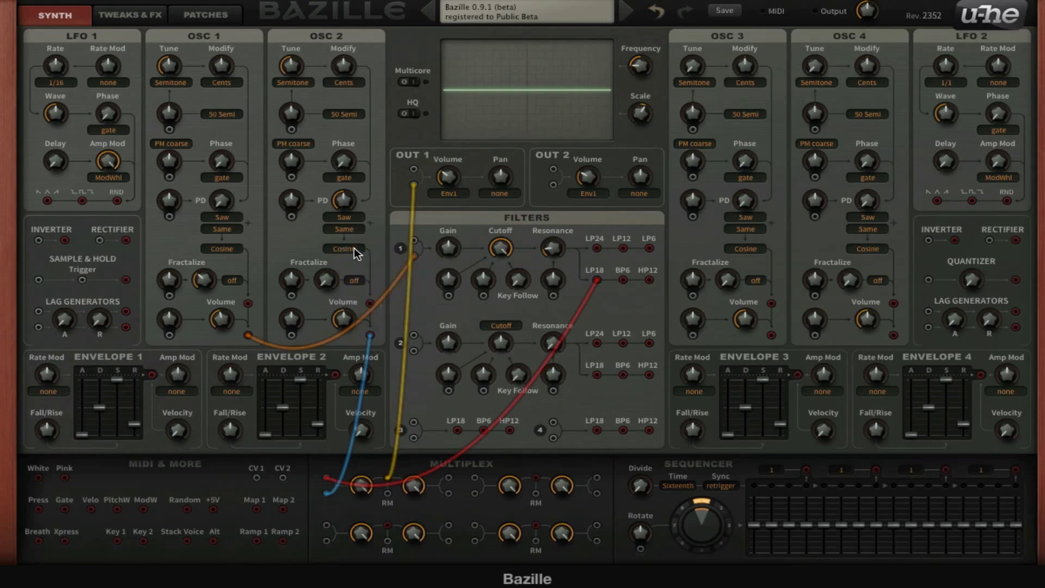
{"action": "left_click", "coordinate": [357, 253]}
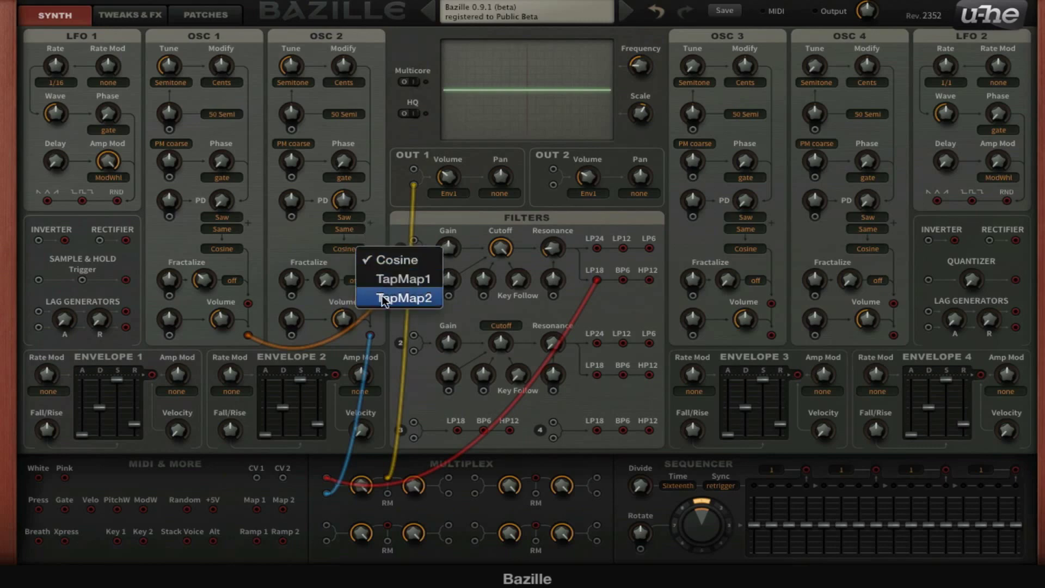
{"action": "left_click", "coordinate": [327, 207]}
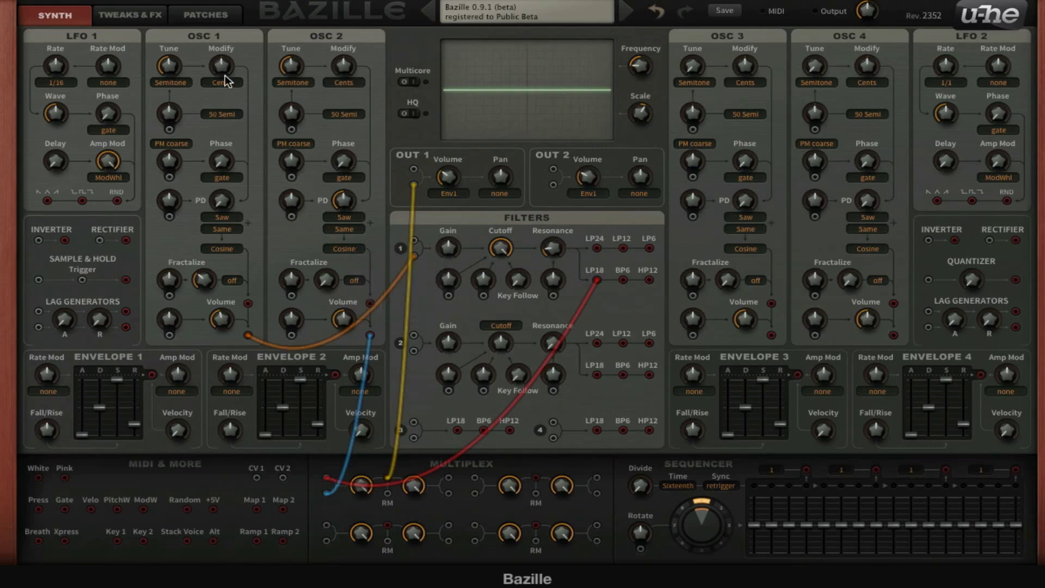
Set oscillator 2's second waveform to Square and swap Cosine for TapMap1
{"action": "left_click", "coordinate": [140, 16]}
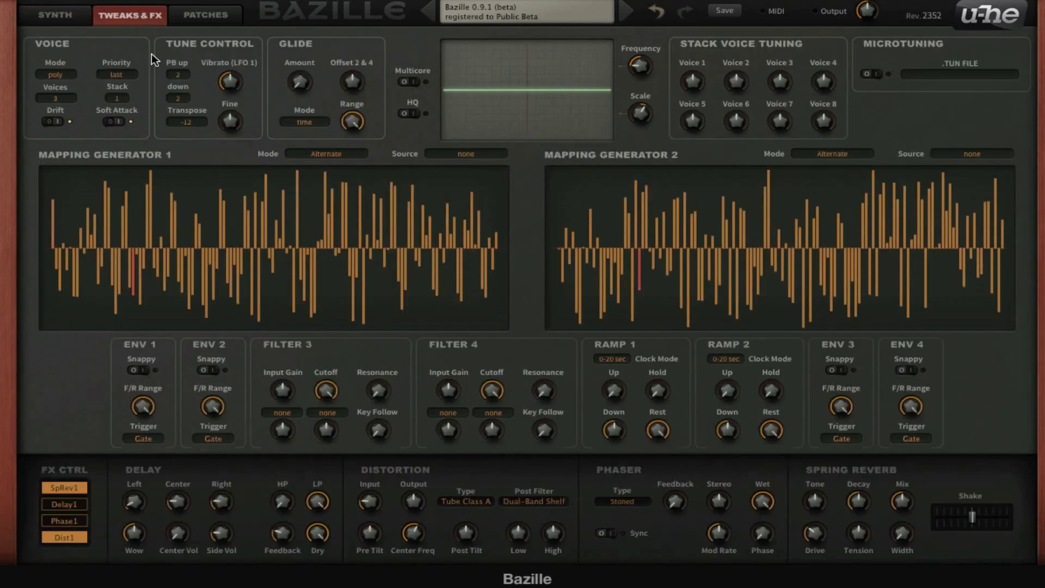
{"action": "left_click", "coordinate": [84, 14]}
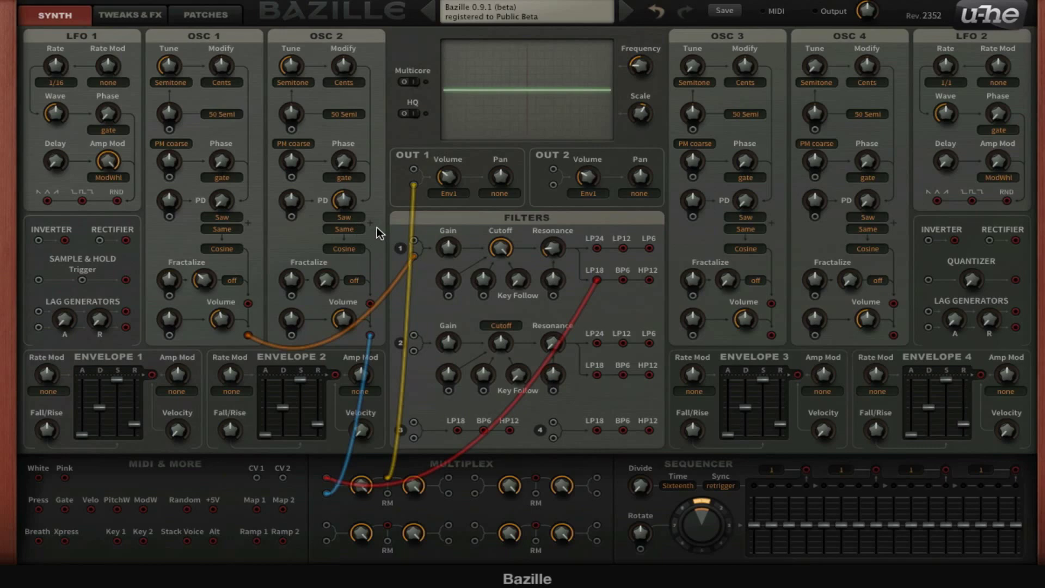
{"action": "left_click", "coordinate": [361, 229]}
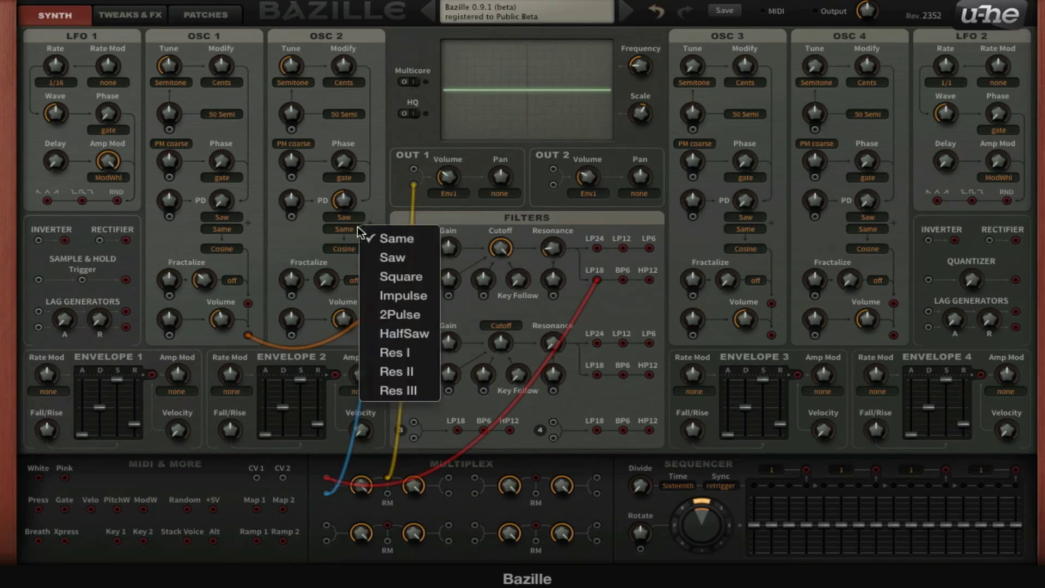
{"action": "left_click", "coordinate": [419, 279]}
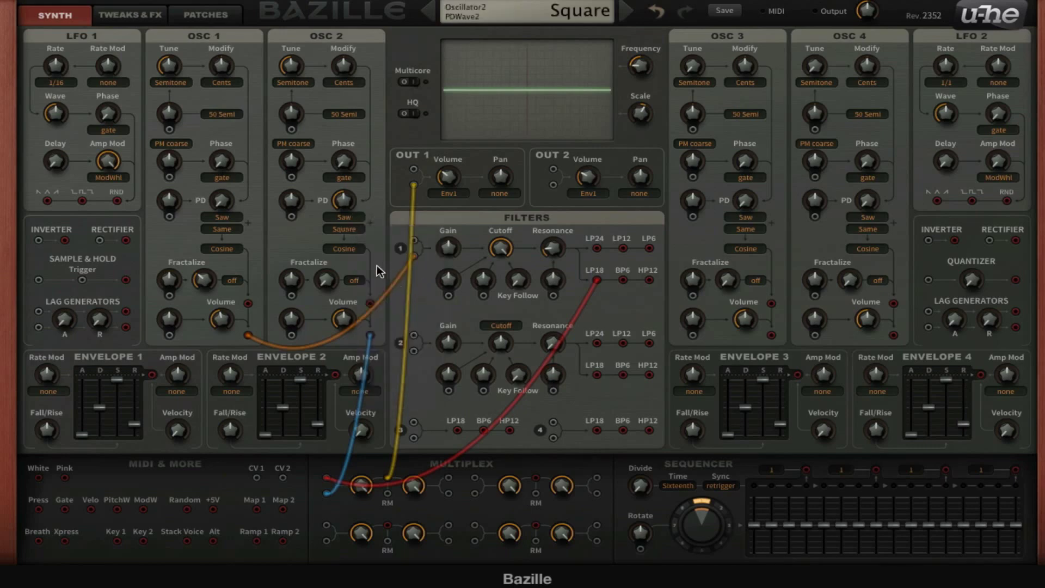
{"action": "left_click", "coordinate": [350, 248]}
{"action": "left_click", "coordinate": [380, 280]}
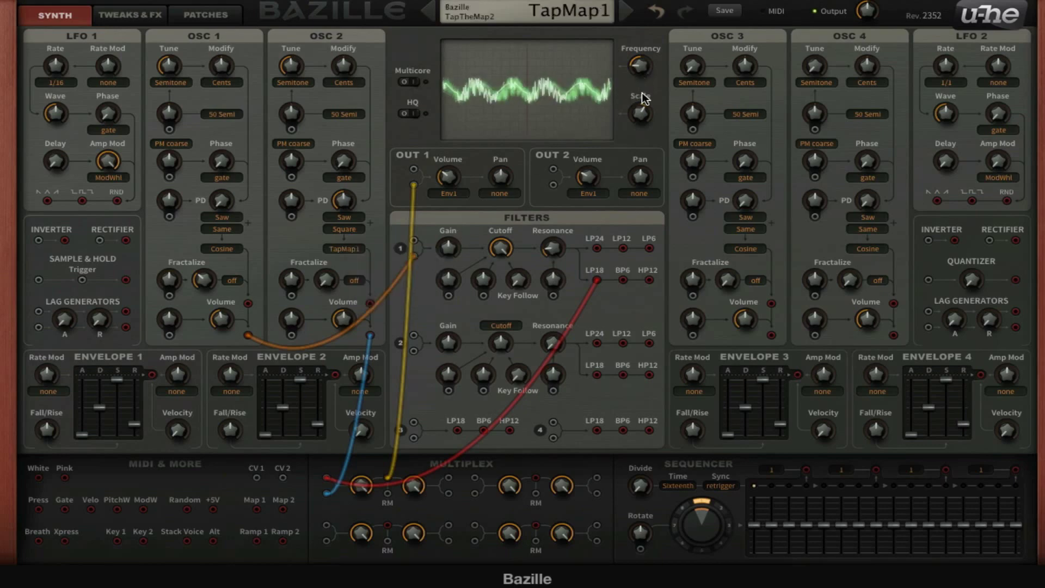
Adjust the oscilloscope scale and draw curves into Mapping Generator 1
{"action": "mouse_move", "coordinate": [642, 105]}
{"action": "left_mouse_down"}
{"action": "mouse_move", "coordinate": [651, 85]}
{"action": "mouse_move", "coordinate": [645, 103]}
{"action": "left_mouse_up"}
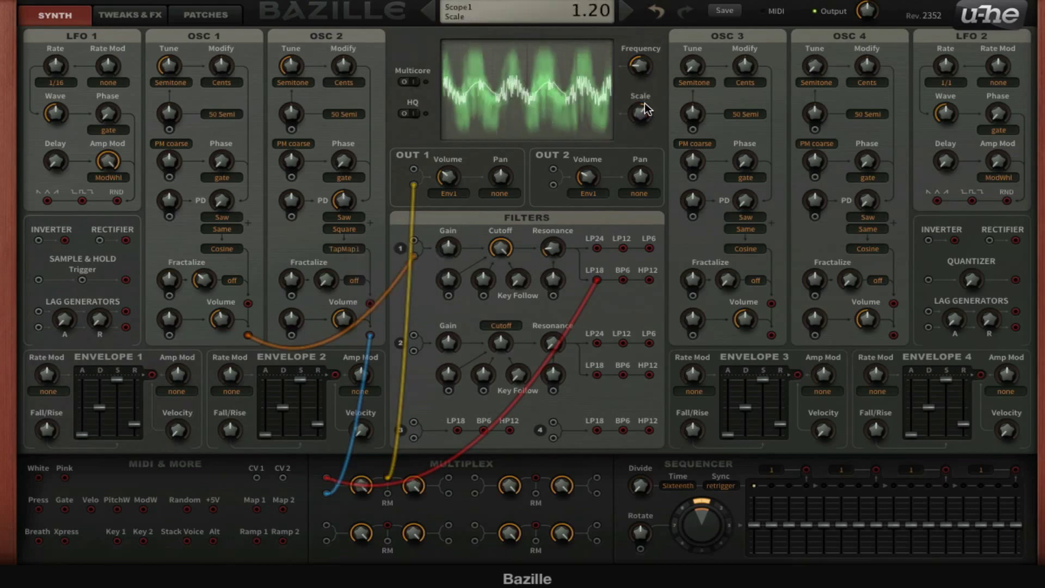
{"action": "left_click_drag", "start_coordinate": [648, 67], "coordinate": [645, 81]}
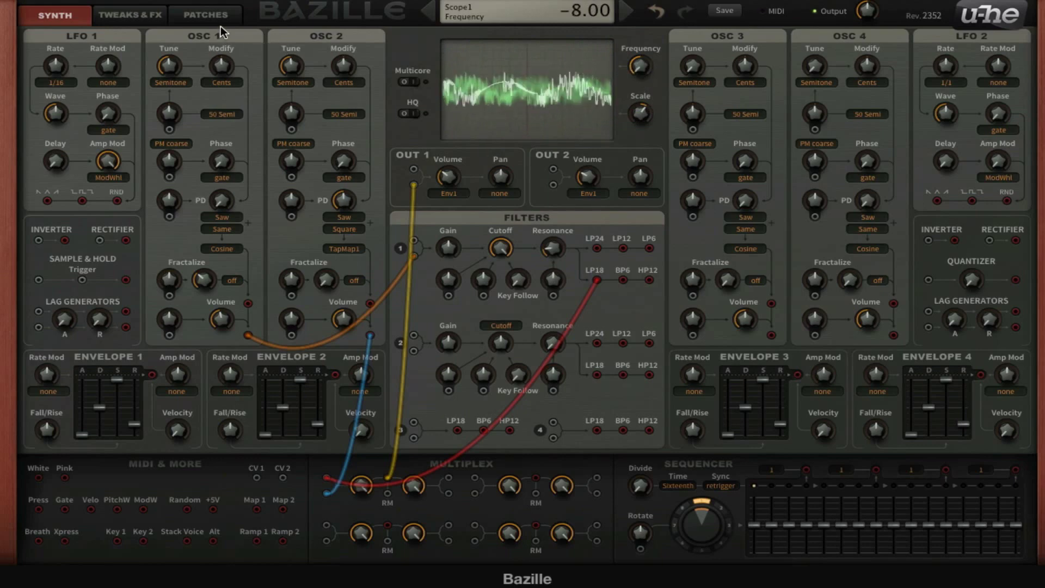
{"action": "left_click", "coordinate": [132, 16]}
{"action": "mouse_move", "coordinate": [122, 182]}
{"action": "left_mouse_down"}
{"action": "mouse_move", "coordinate": [180, 191]}
{"action": "mouse_move", "coordinate": [332, 270]}
{"action": "mouse_move", "coordinate": [151, 209]}
{"action": "mouse_move", "coordinate": [278, 284]}
{"action": "mouse_move", "coordinate": [184, 203]}
{"action": "mouse_move", "coordinate": [252, 194]}
{"action": "mouse_move", "coordinate": [326, 263]}
{"action": "mouse_move", "coordinate": [156, 175]}
{"action": "left_mouse_up"}
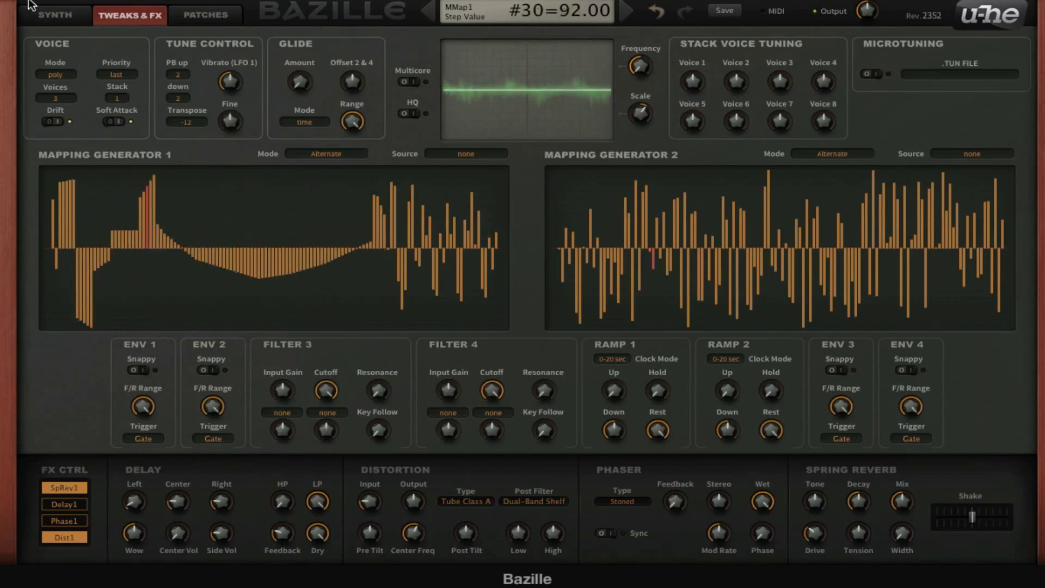
{"action": "left_click", "coordinate": [76, 15]}
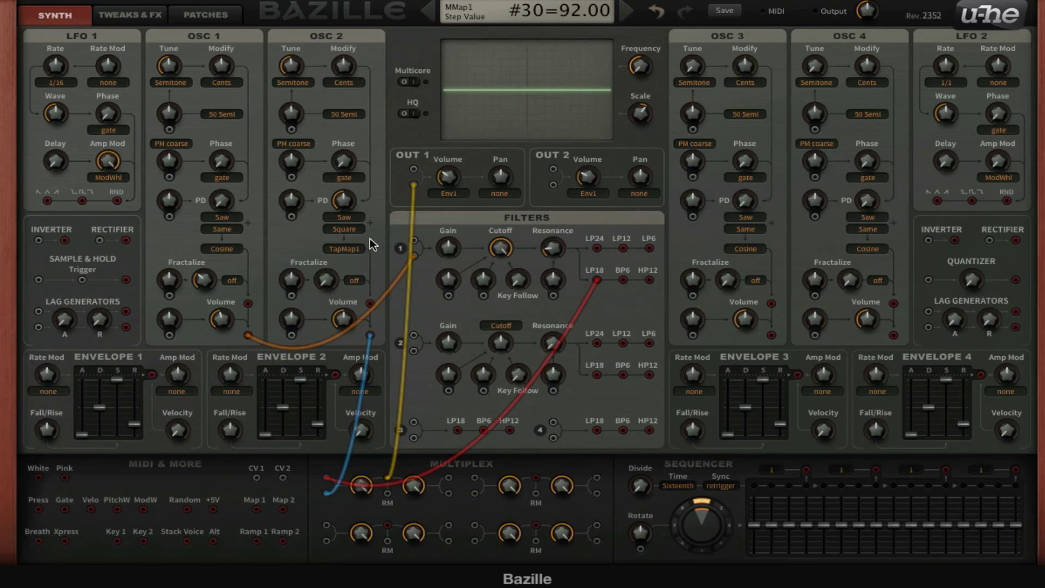
Restore Cosine, make oscillator 2's second waveform 2Pulse, and lower its phase distortion
{"action": "left_click", "coordinate": [357, 249]}
{"action": "left_click", "coordinate": [381, 262]}
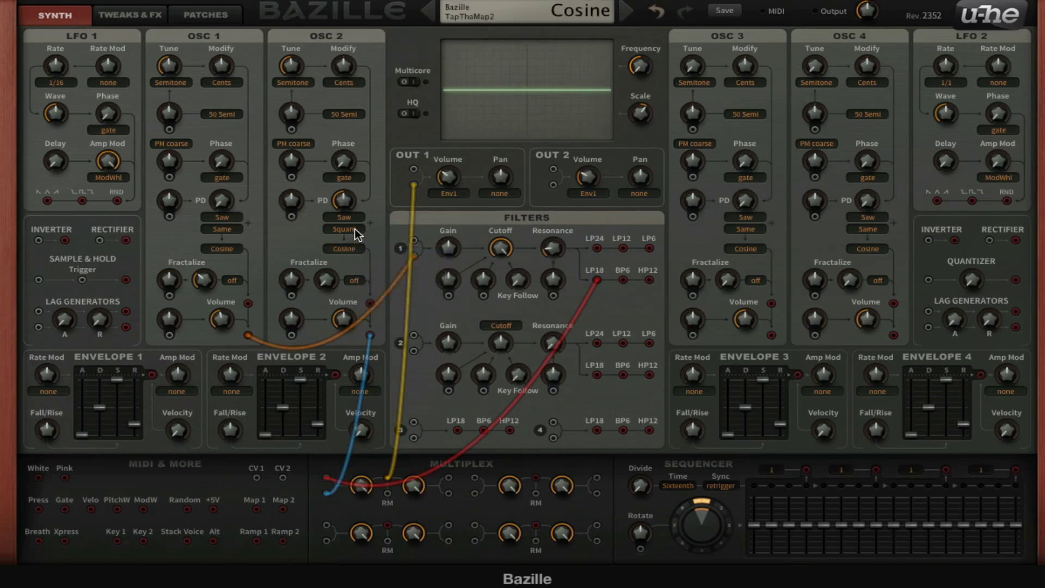
{"action": "left_click", "coordinate": [355, 230]}
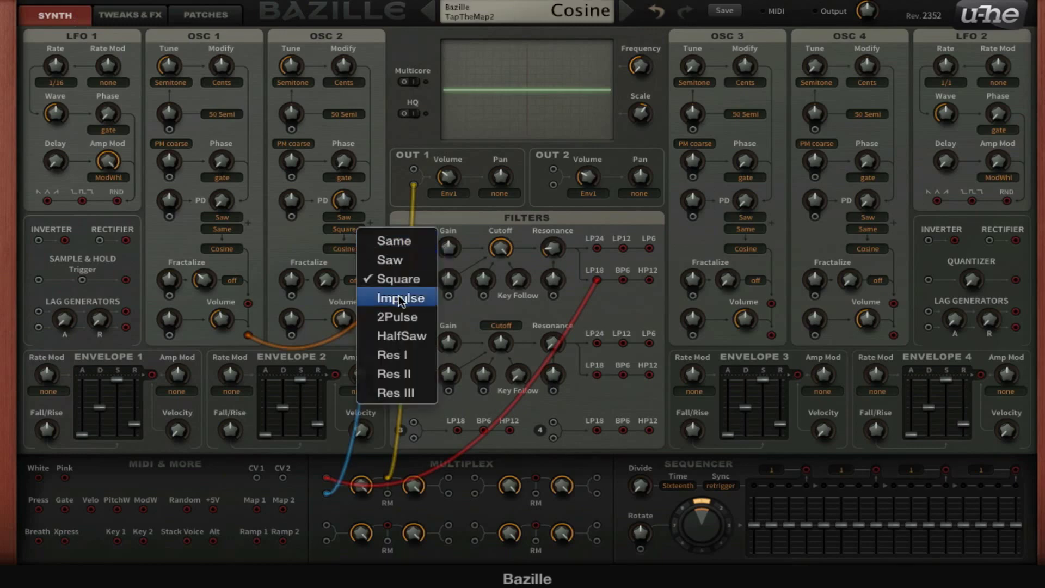
{"action": "left_click", "coordinate": [398, 317]}
{"action": "mouse_move", "coordinate": [344, 200]}
{"action": "left_mouse_down"}
{"action": "mouse_move", "coordinate": [351, 205]}
{"action": "mouse_move", "coordinate": [348, 133]}
{"action": "mouse_move", "coordinate": [348, 180]}
{"action": "left_mouse_up"}
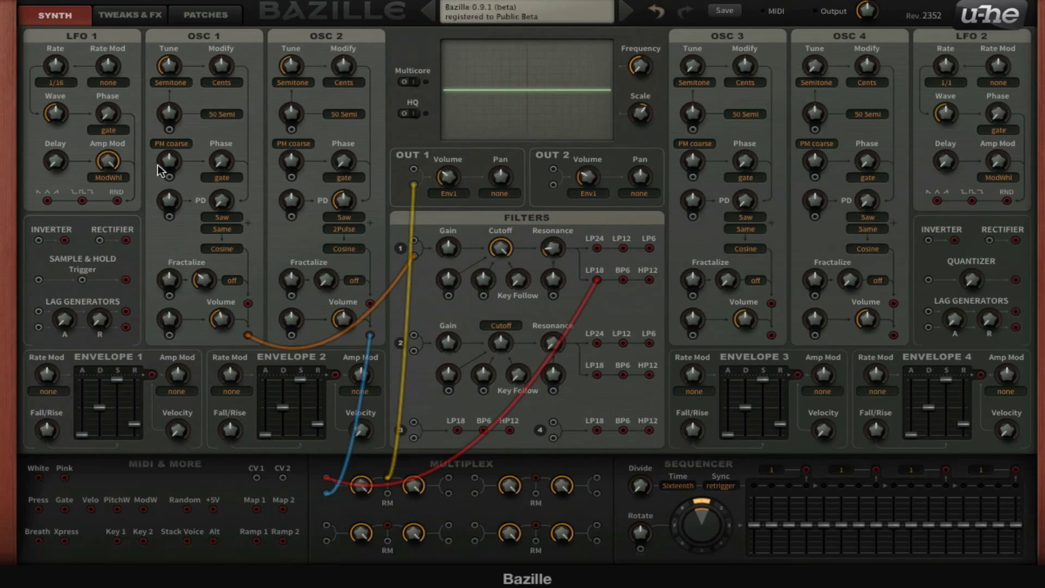
Set Oscillator 1's fractalize type to Saw with amount 5.00, resetting its tuning to 0
{"action": "left_click", "coordinate": [235, 280]}
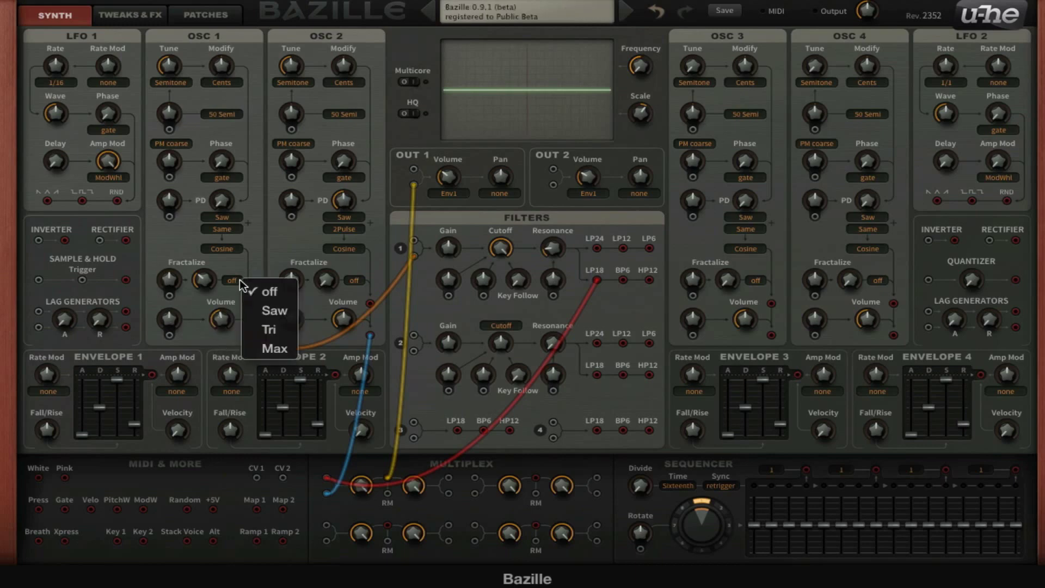
{"action": "left_click", "coordinate": [254, 311]}
{"action": "left_click_drag", "start_coordinate": [210, 279], "coordinate": [225, 96]}
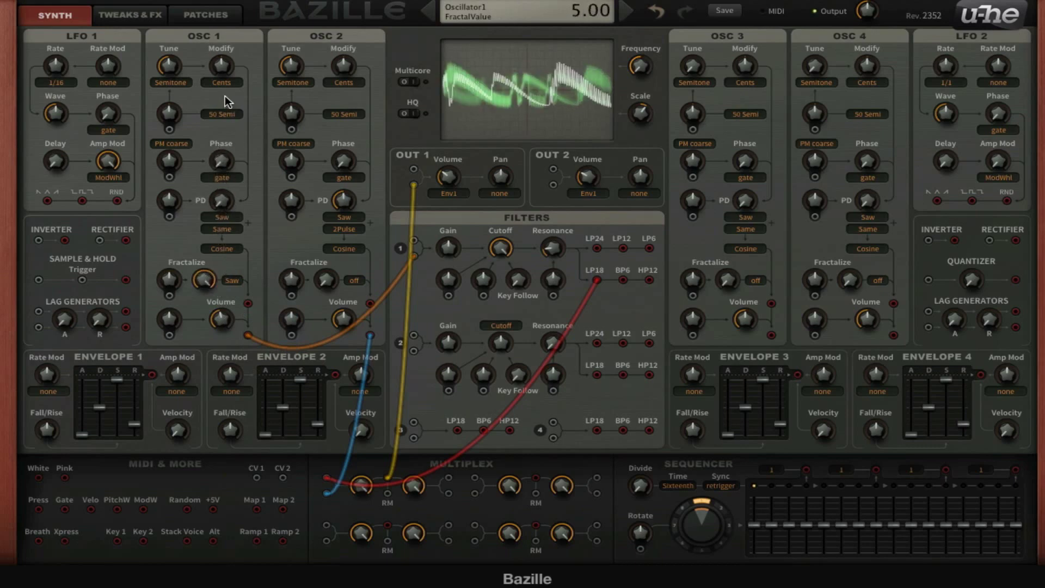
{"action": "double_click", "coordinate": [161, 67]}
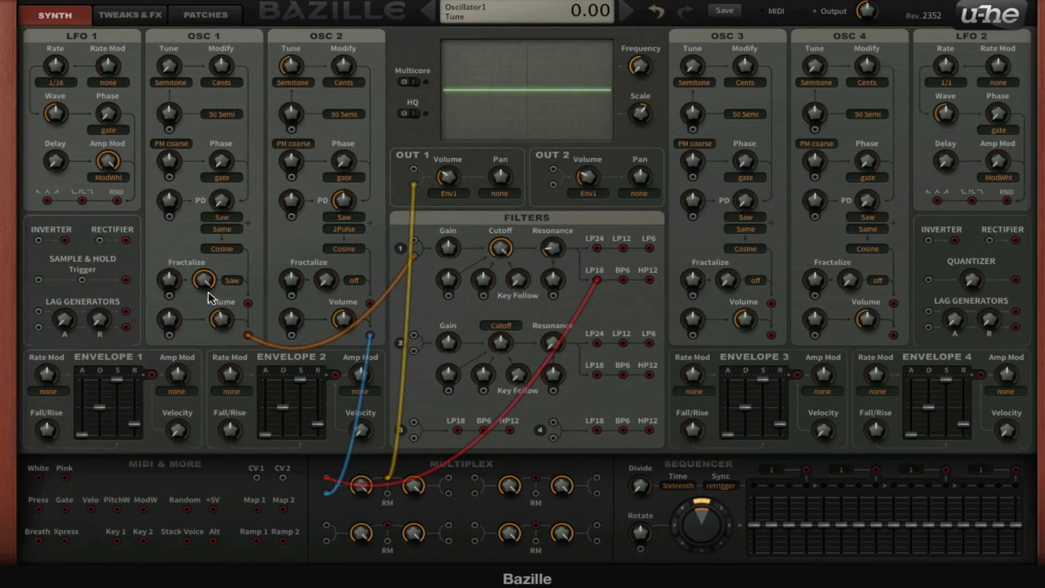
{"action": "mouse_move", "coordinate": [210, 284]}
{"action": "left_mouse_down"}
{"action": "mouse_move", "coordinate": [211, 262]}
{"action": "mouse_move", "coordinate": [211, 284]}
{"action": "left_mouse_up"}
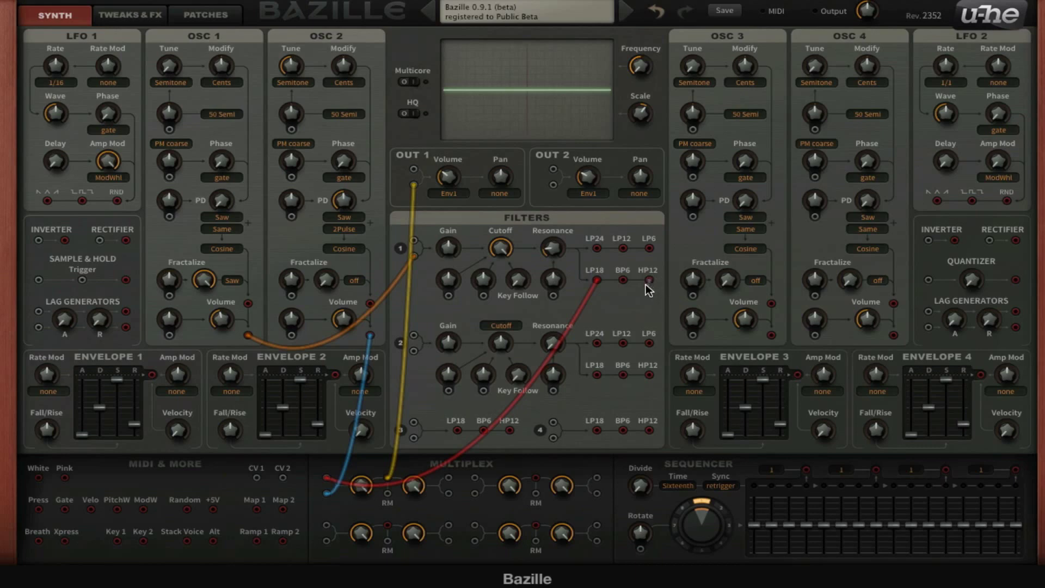
Patch filter 1 HP12 into the multiplexer, move the blue cable to the filter input, set resonance 60.50, cutoff 147
{"action": "left_click_drag", "start_coordinate": [645, 284], "coordinate": [448, 484]}
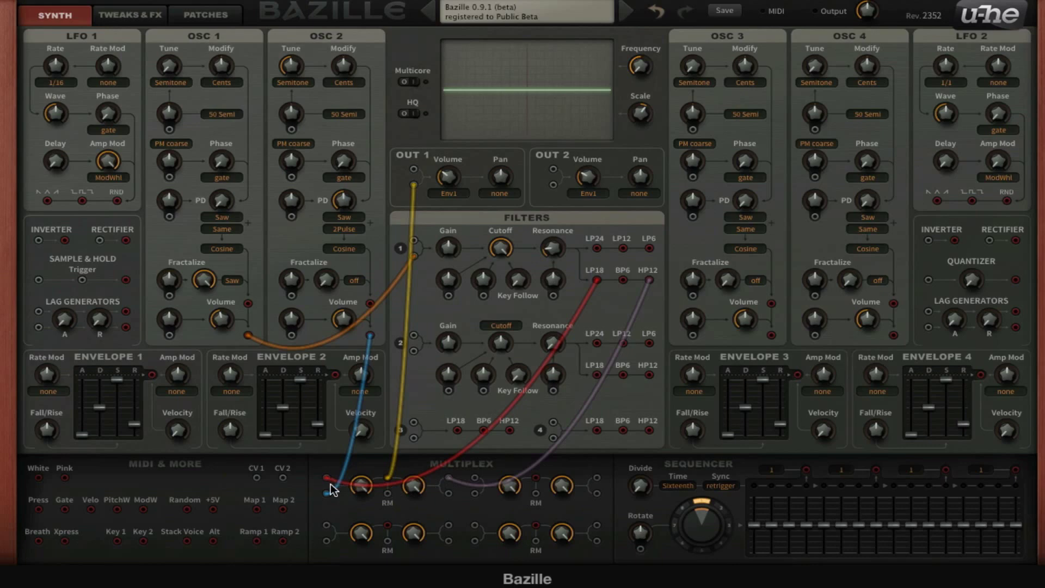
{"action": "left_click_drag", "start_coordinate": [326, 493], "coordinate": [414, 240]}
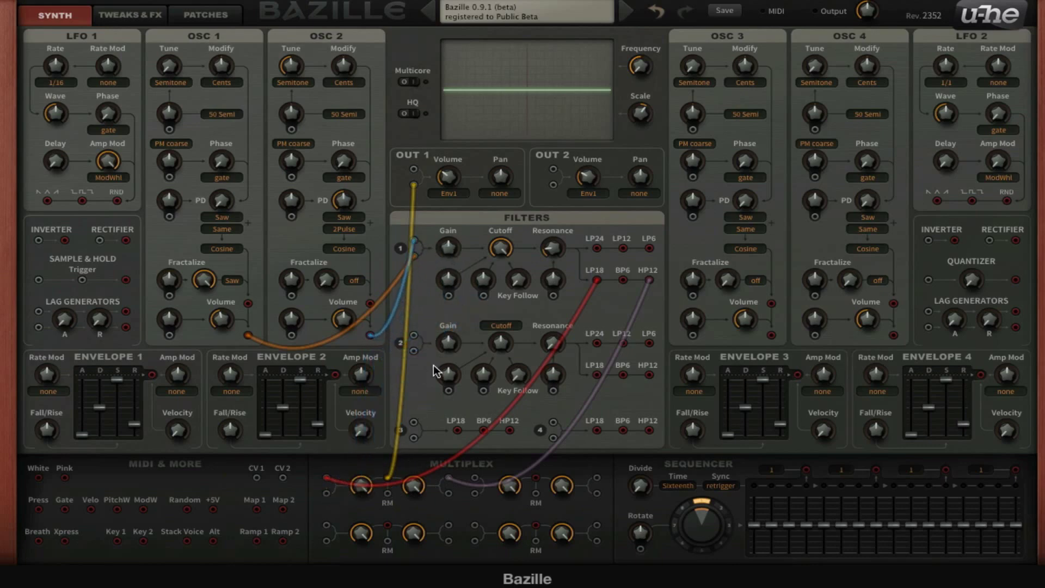
{"action": "left_click_drag", "start_coordinate": [500, 248], "coordinate": [489, 279]}
{"action": "left_click_drag", "start_coordinate": [553, 249], "coordinate": [545, 179]}
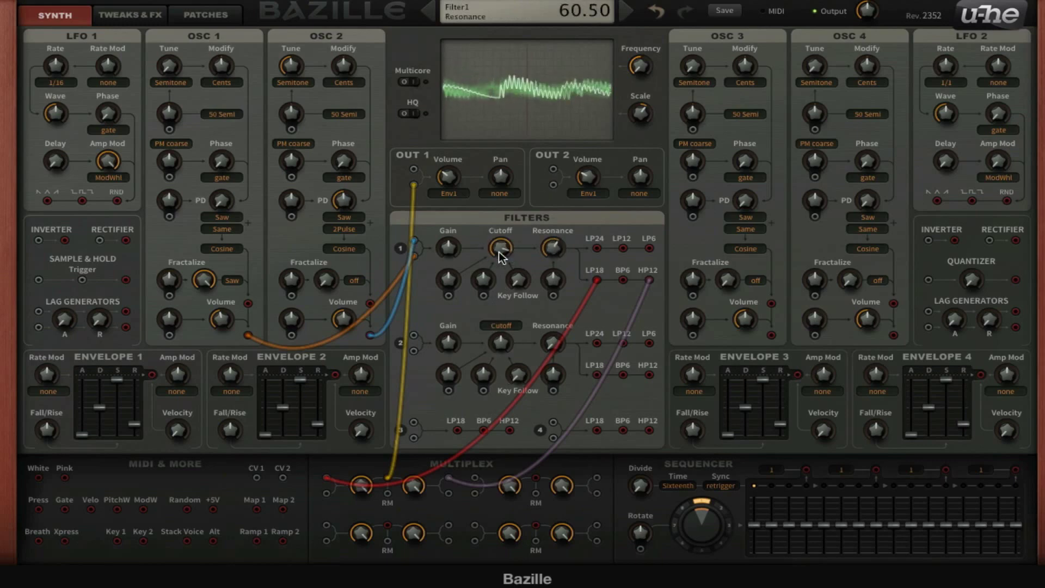
{"action": "left_click_drag", "start_coordinate": [501, 256], "coordinate": [513, 232]}
{"action": "left_click", "coordinate": [155, 16]}
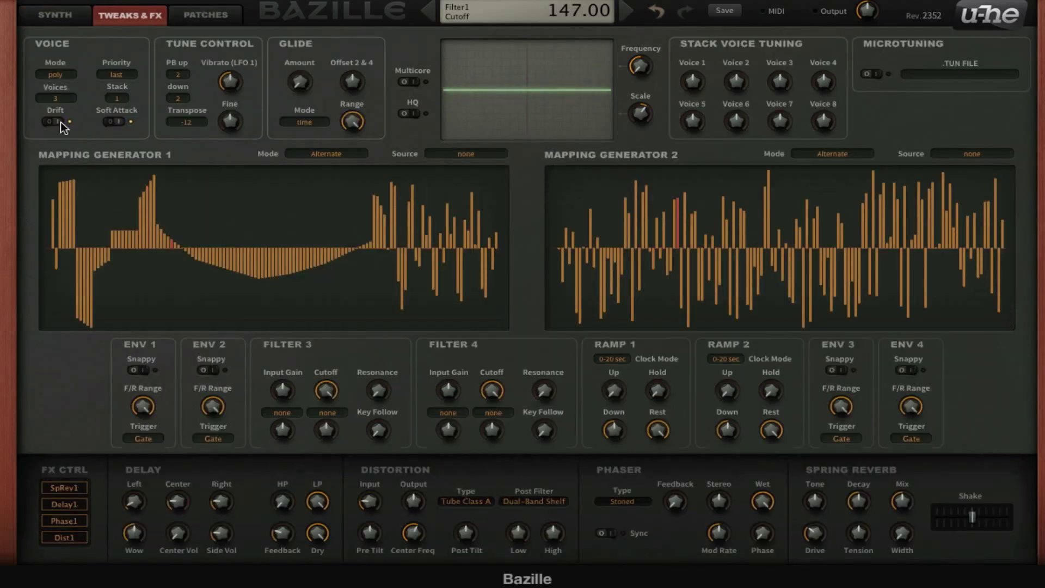
{"action": "left_click", "coordinate": [76, 17]}
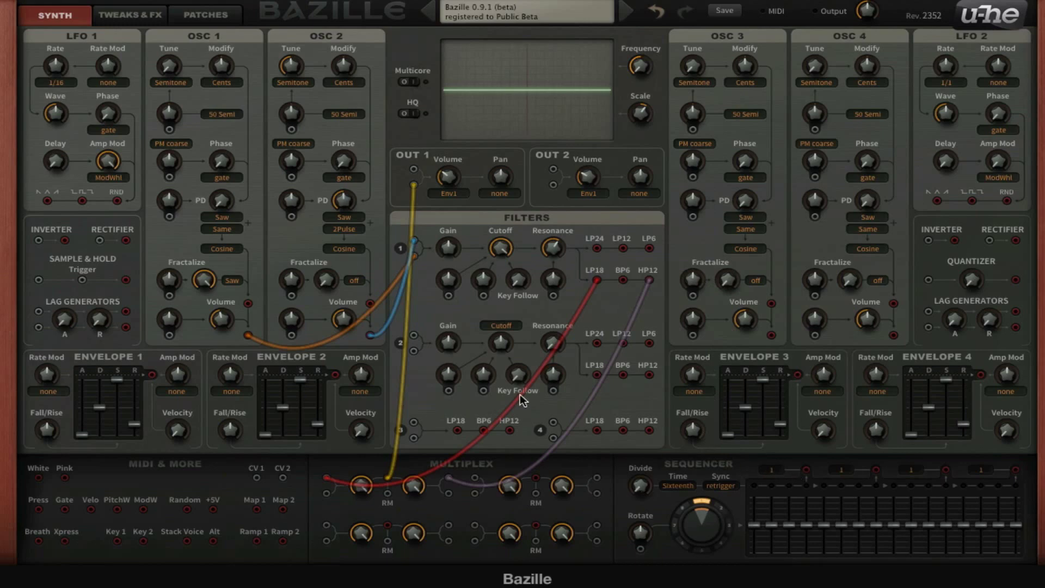
Patch the sequencer into OSC 1 and OSC 2 modulation, set OSC 1 depth 12, raise step 4 to 88
{"action": "left_click_drag", "start_coordinate": [1016, 471], "coordinate": [170, 130]}
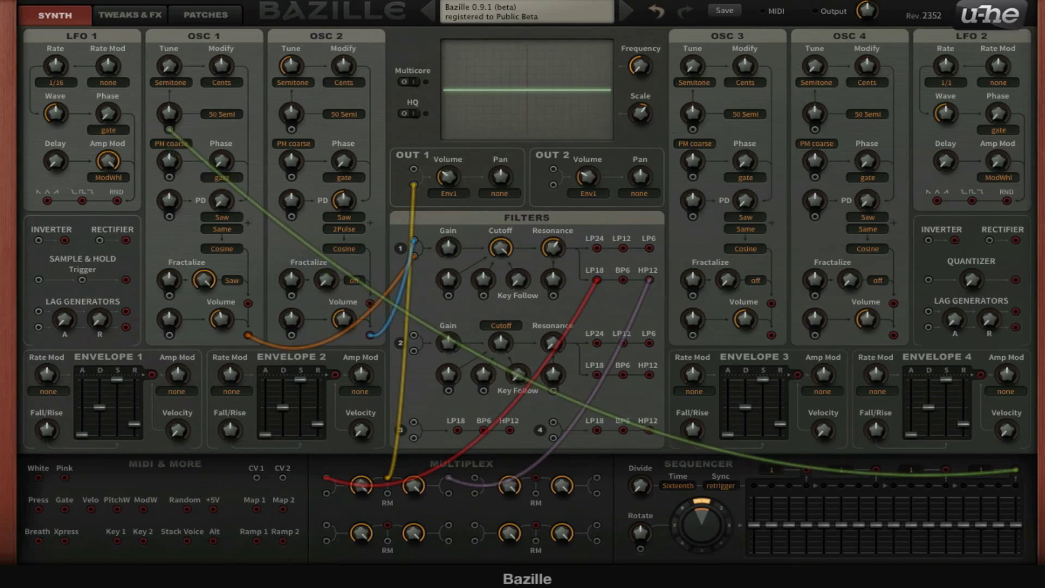
{"action": "left_click_drag", "start_coordinate": [1016, 471], "coordinate": [292, 130]}
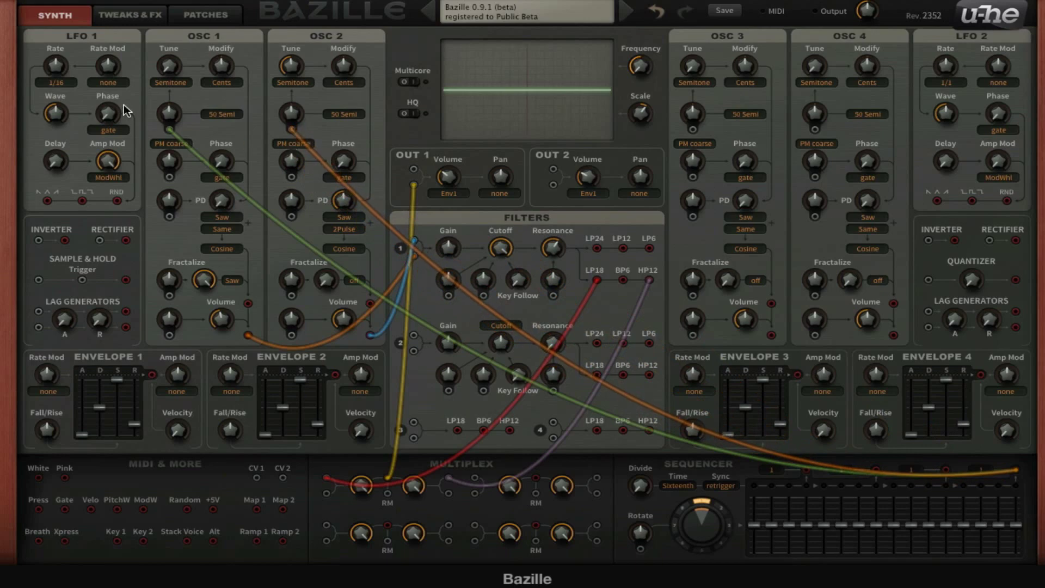
{"action": "left_click_drag", "start_coordinate": [174, 106], "coordinate": [178, 100]}
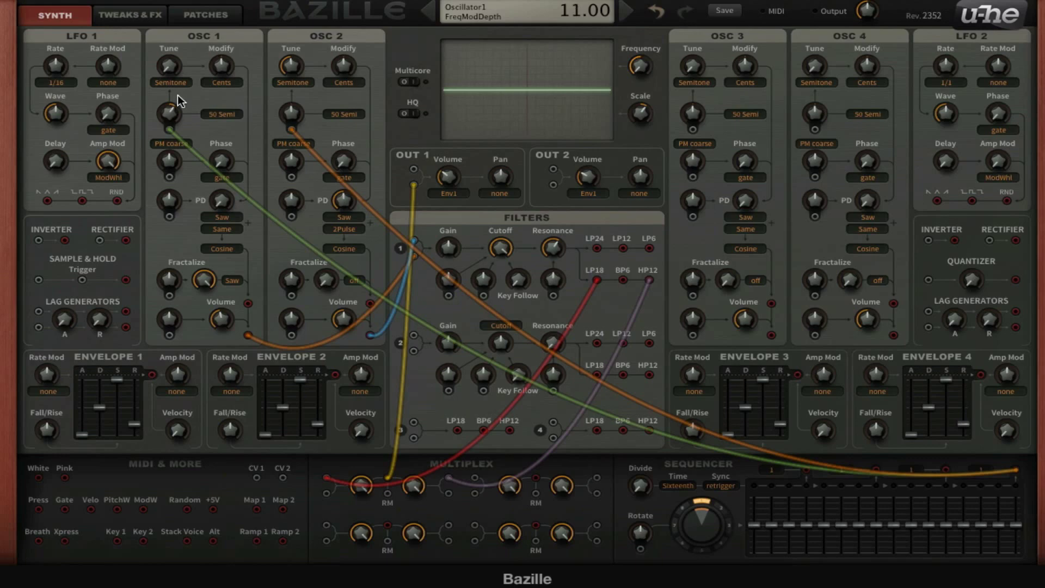
{"action": "left_click_drag", "start_coordinate": [178, 95], "coordinate": [178, 93]}
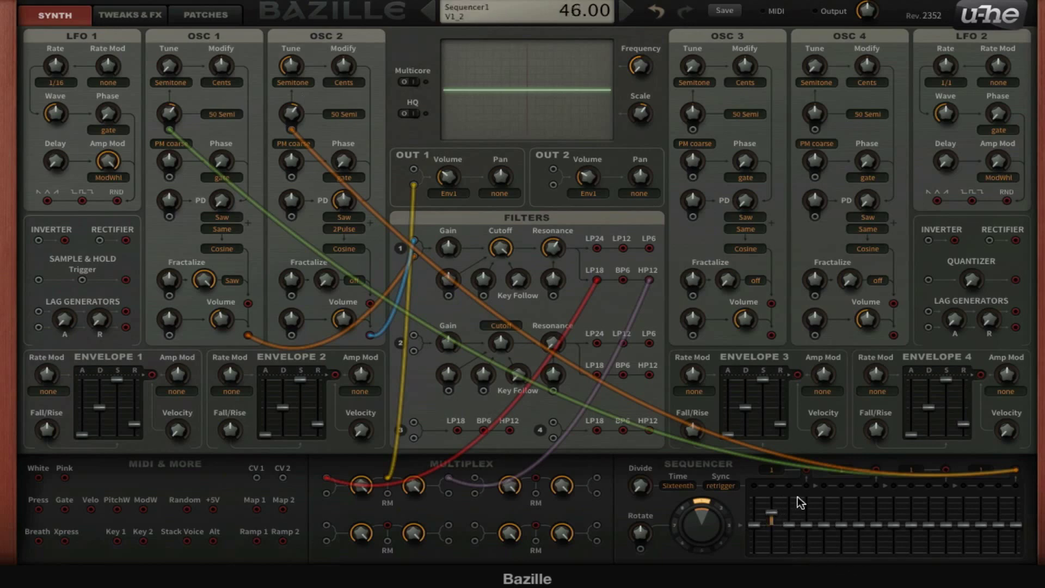
{"action": "left_click_drag", "start_coordinate": [808, 521], "coordinate": [878, 498]}
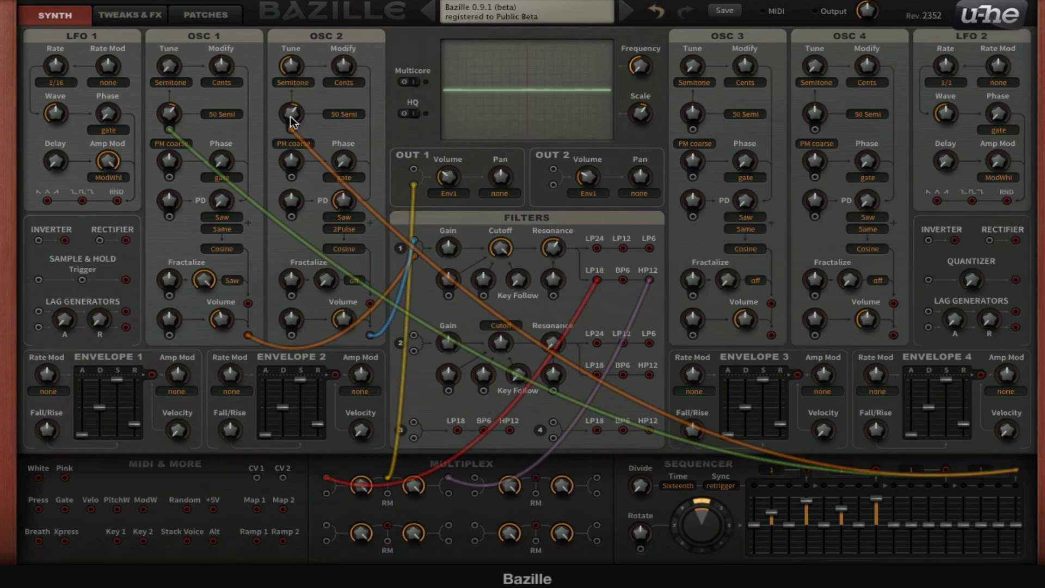
Repatch the sequencer cable into Oscillator 2's PM coarse input
{"action": "left_click", "coordinate": [293, 130]}
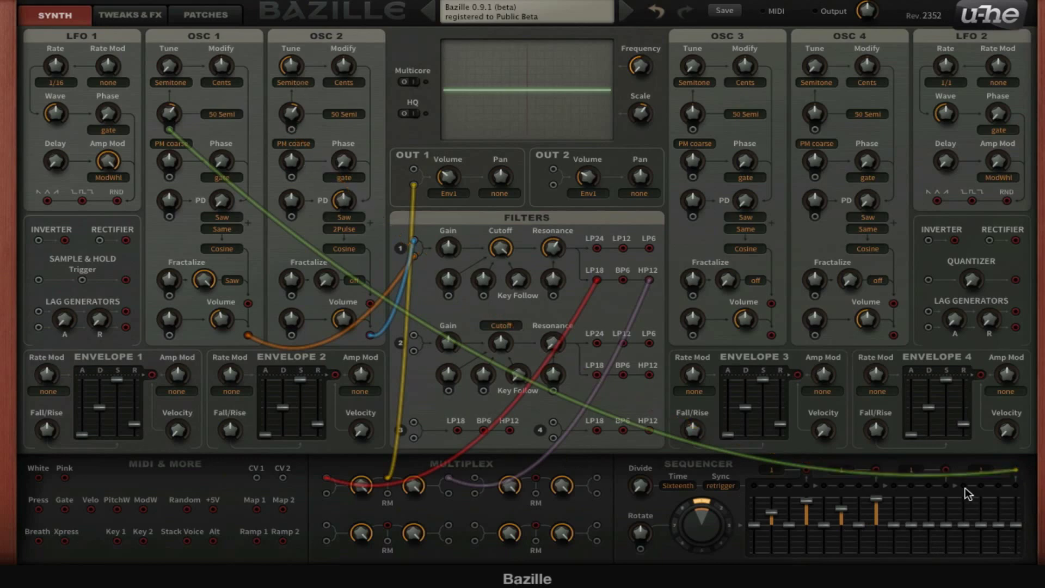
{"action": "left_click_drag", "start_coordinate": [945, 469], "coordinate": [292, 130]}
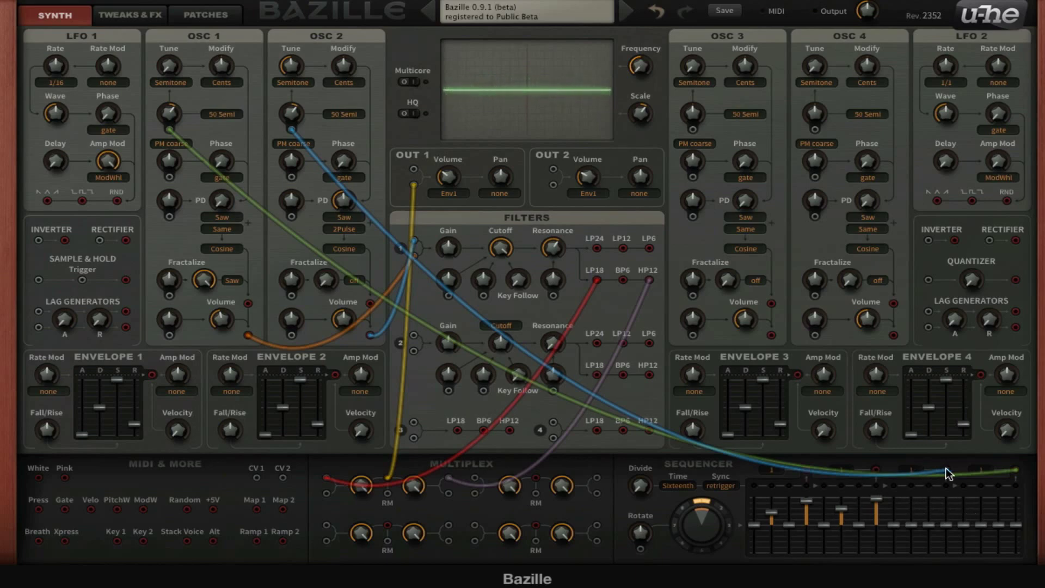
{"action": "left_click", "coordinate": [292, 131]}
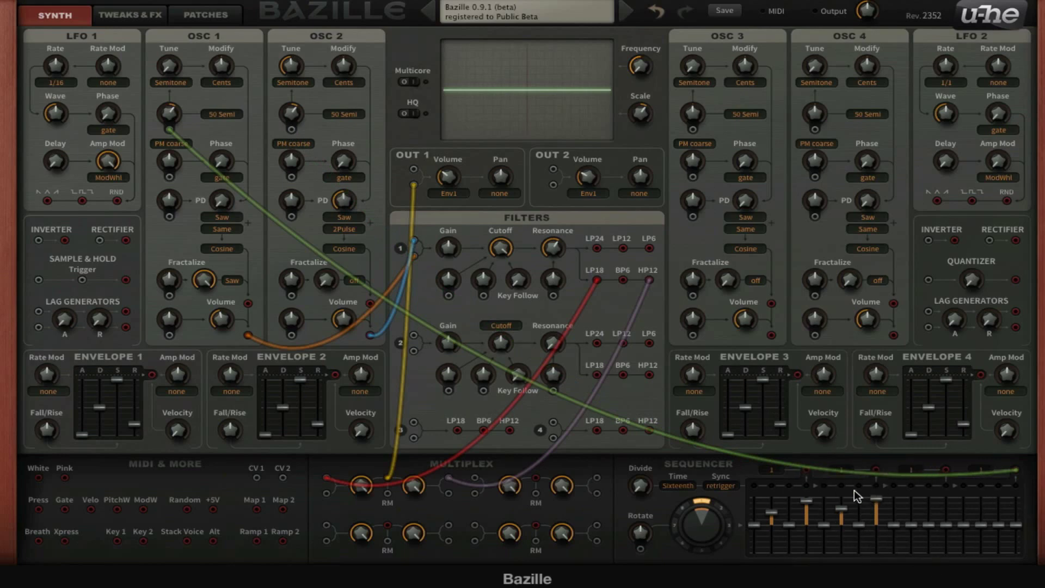
{"action": "left_click_drag", "start_coordinate": [876, 471], "coordinate": [292, 131]}
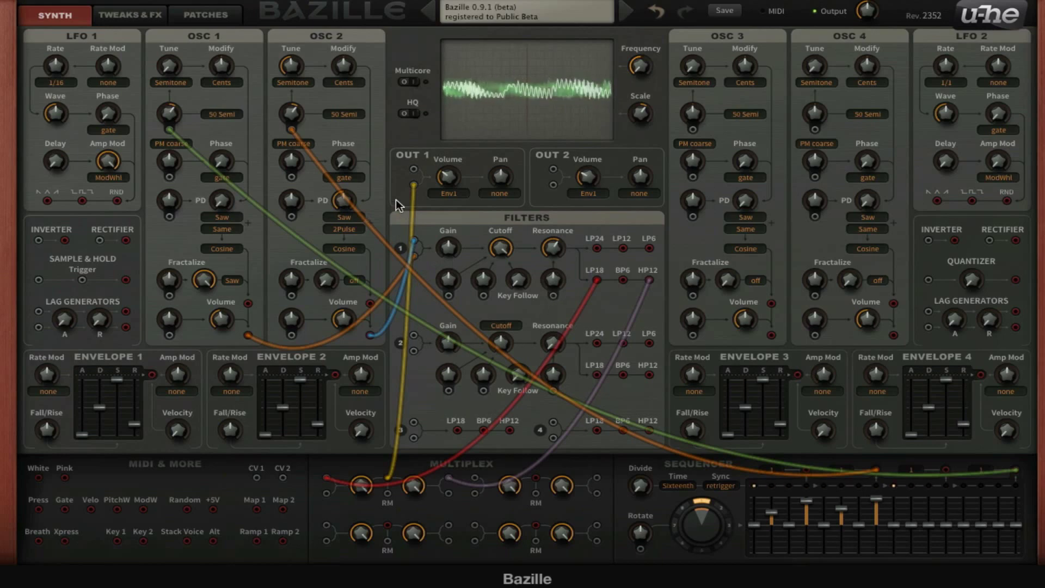
Max sequencer steps 13 and 15, move the cable to filter 1's modulation, and set cutoff to 71
{"action": "left_click", "coordinate": [964, 499]}
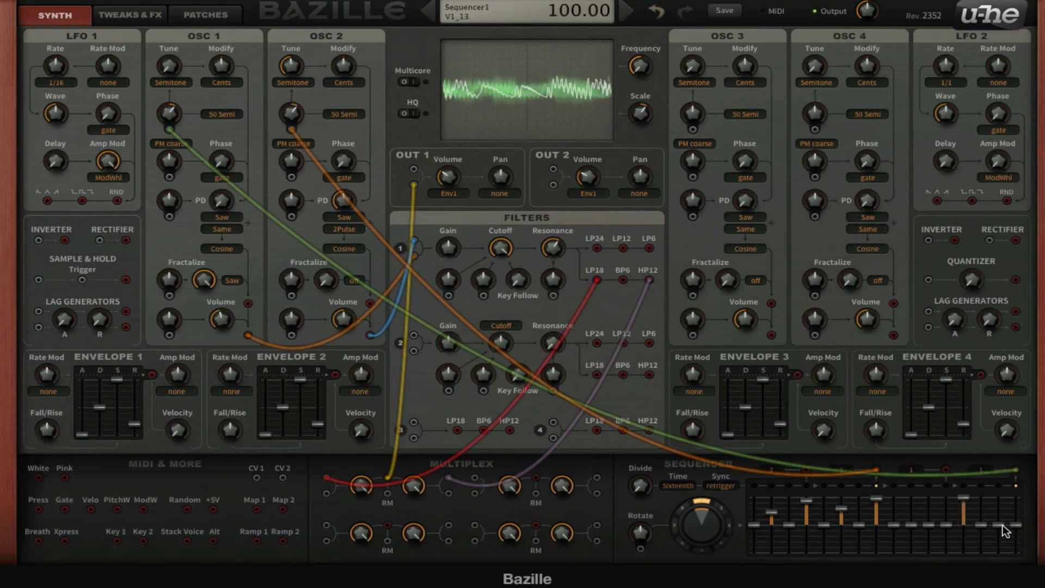
{"action": "left_click", "coordinate": [999, 498]}
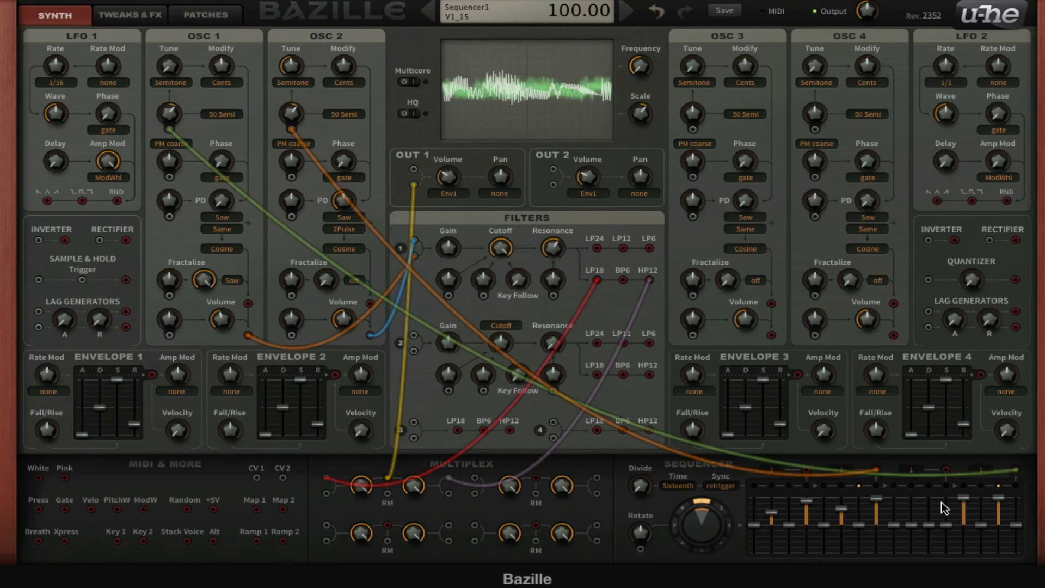
{"action": "key", "text": "space"}
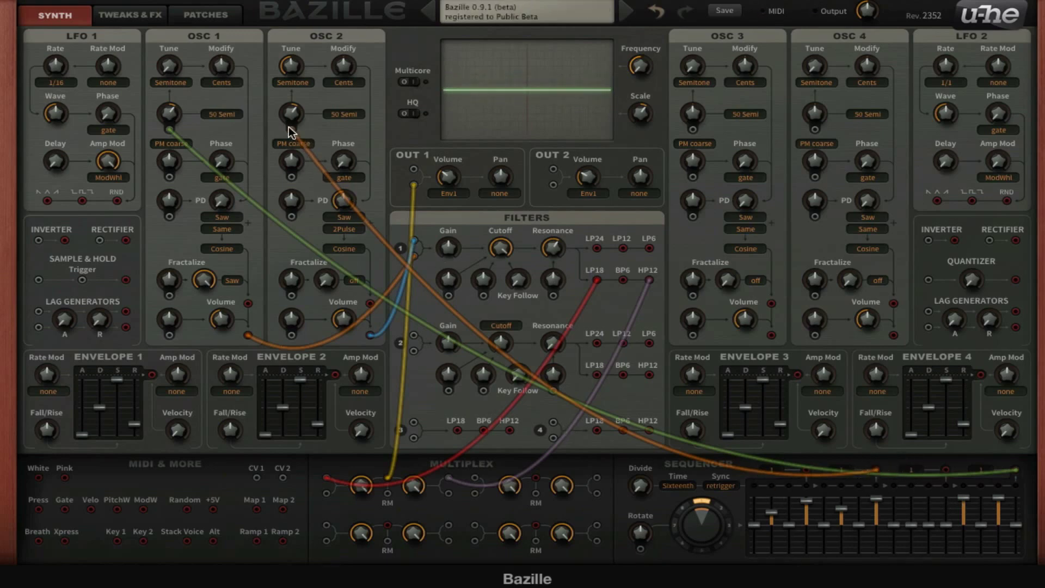
{"action": "left_click_drag", "start_coordinate": [293, 132], "coordinate": [508, 292]}
{"action": "key", "text": "space"}
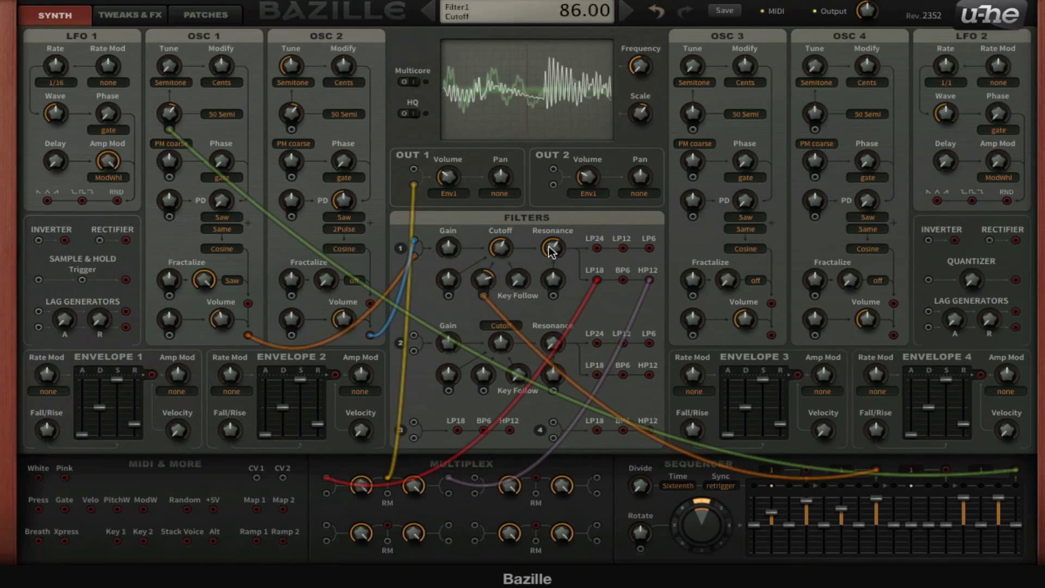
{"action": "left_click_drag", "start_coordinate": [499, 248], "coordinate": [486, 300]}
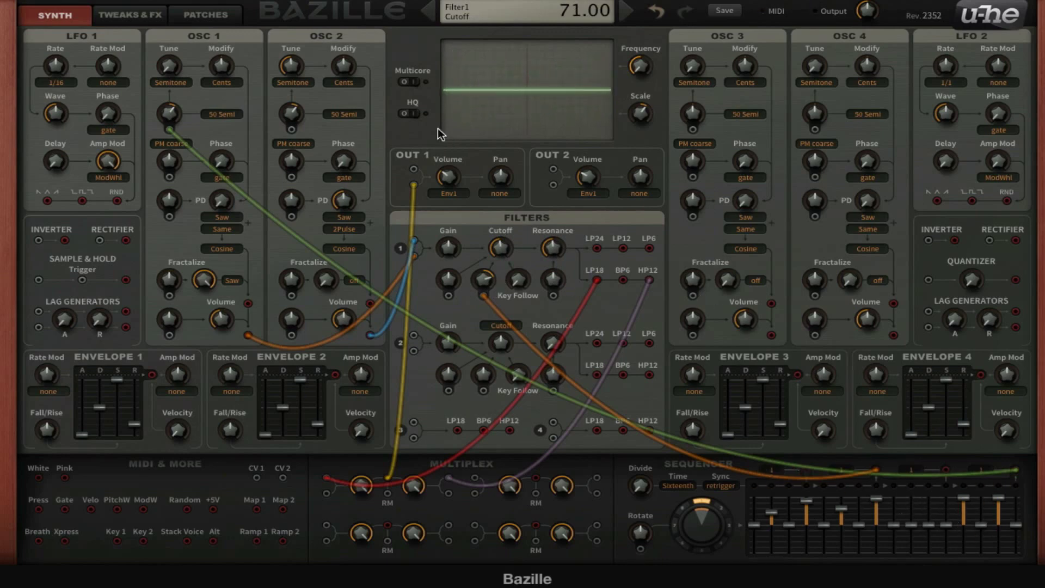
Clear the old sequencer cables and patch the sequencer into OSC 1's tuning modulation with set depth
{"action": "left_click_drag", "start_coordinate": [166, 132], "coordinate": [175, 133]}
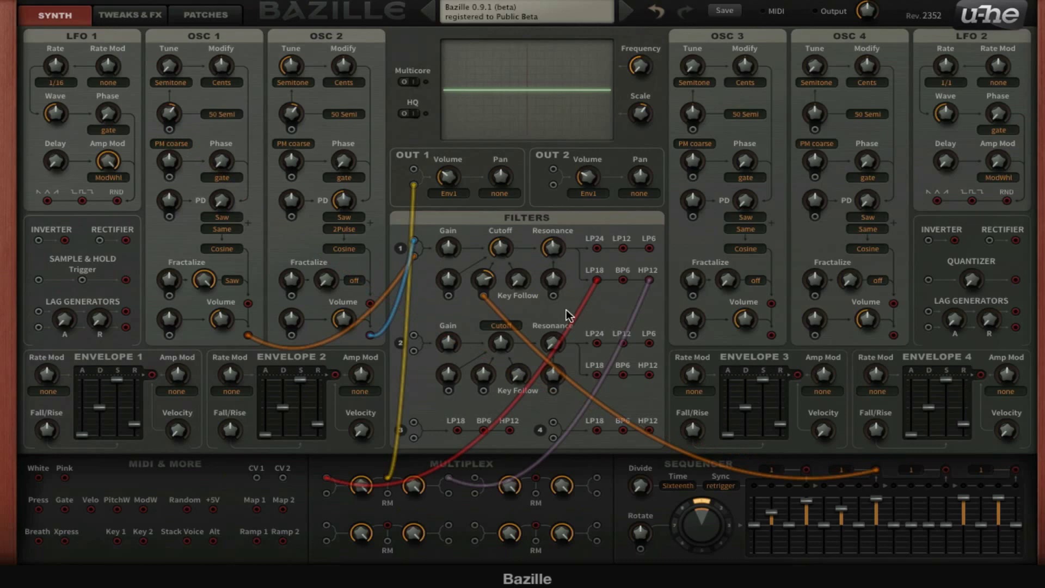
{"action": "left_click_drag", "start_coordinate": [482, 293], "coordinate": [486, 298]}
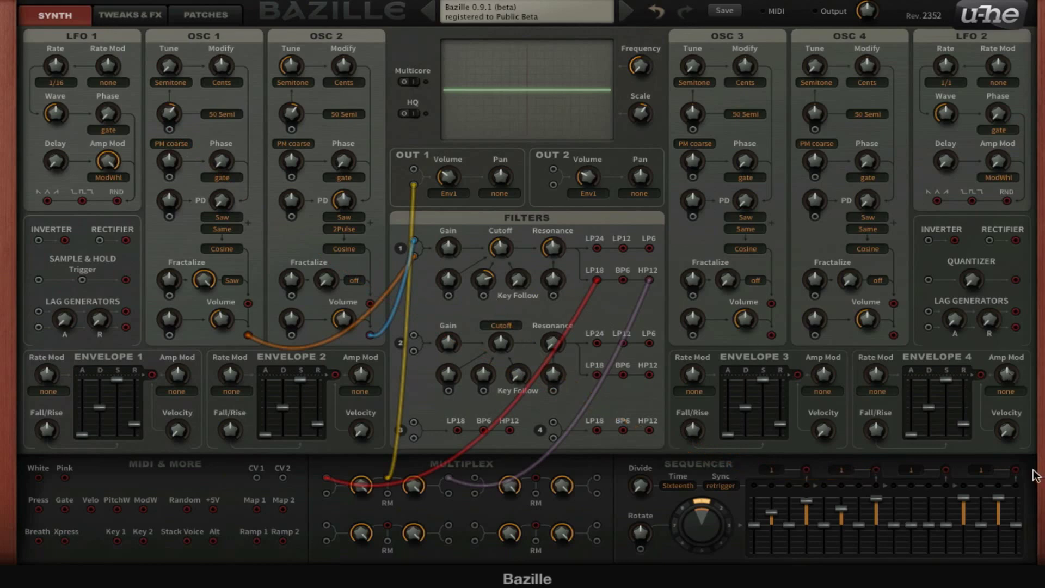
{"action": "left_click_drag", "start_coordinate": [1018, 471], "coordinate": [171, 131]}
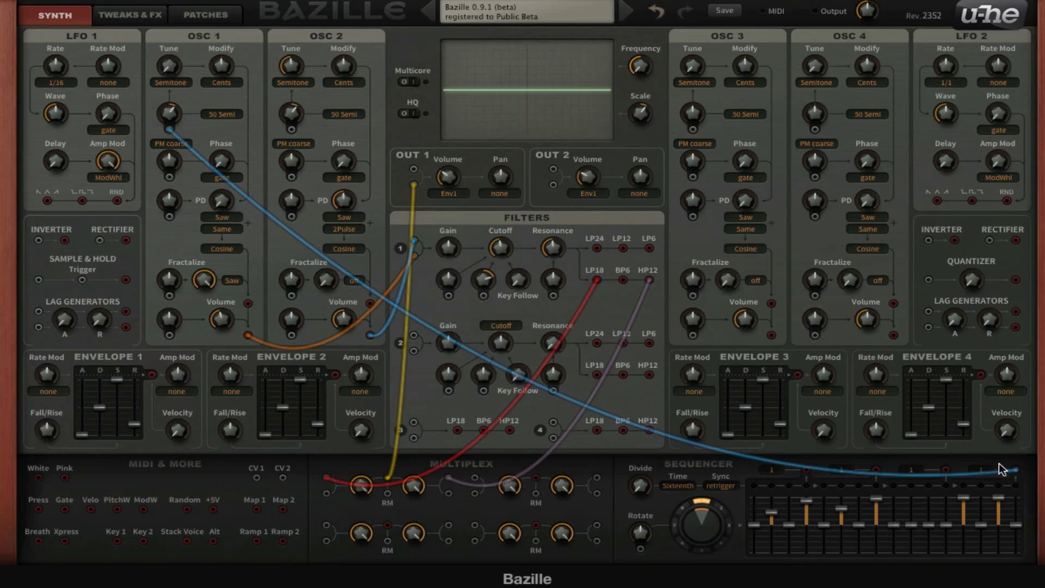
{"action": "left_click_drag", "start_coordinate": [1016, 469], "coordinate": [290, 129]}
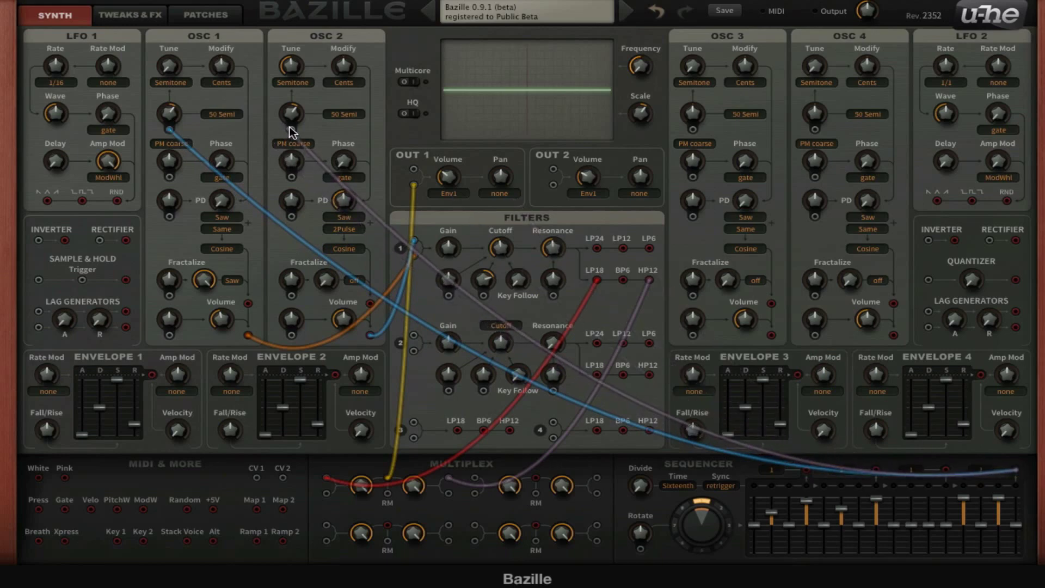
{"action": "left_click_drag", "start_coordinate": [169, 113], "coordinate": [169, 109]}
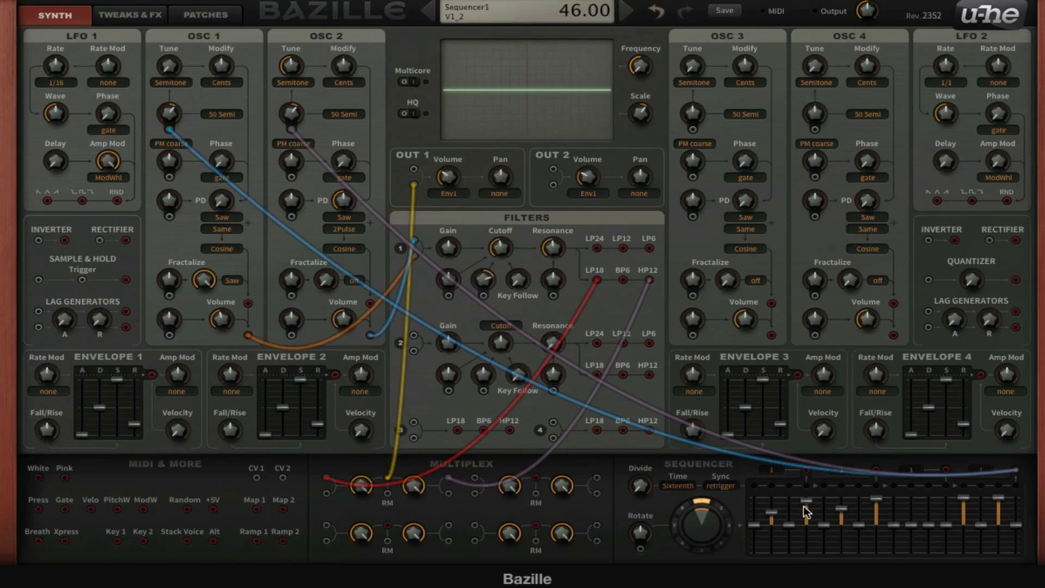
Lower sequencer step 4 to 32 and reshape step 2 downward
{"action": "left_click_drag", "start_coordinate": [803, 505], "coordinate": [809, 528]}
{"action": "left_click_drag", "start_coordinate": [776, 508], "coordinate": [776, 497]}
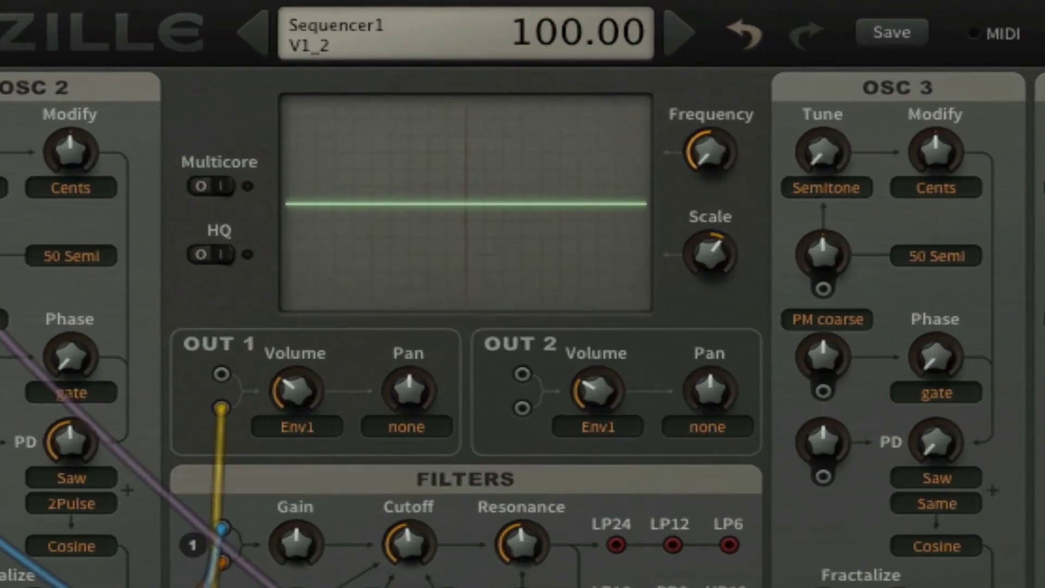
{"action": "left_click_drag", "start_coordinate": [770, 497], "coordinate": [785, 520]}
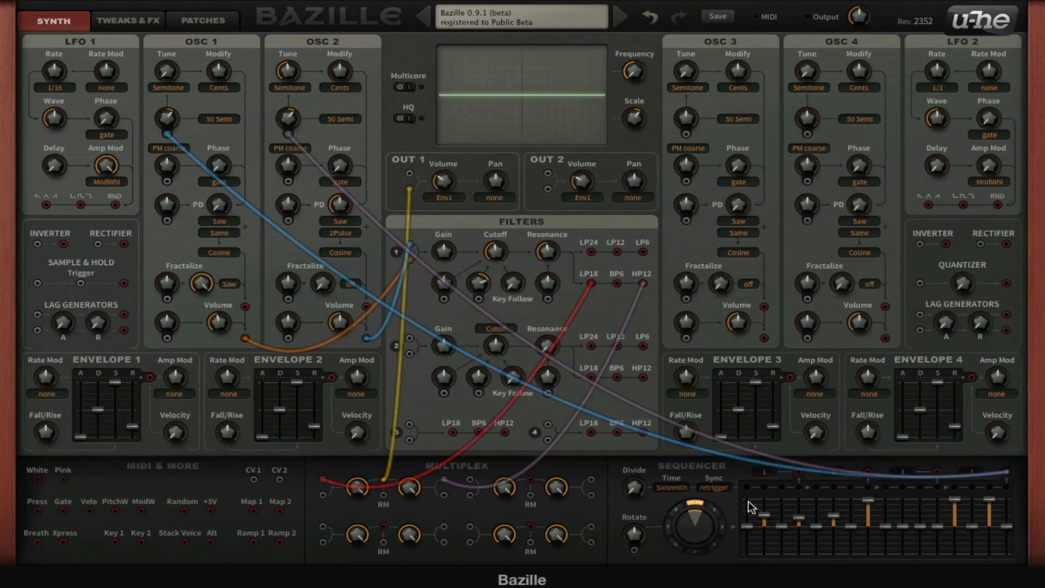
Lower sequencer step 8 to 76 and reroute the sequencer into the Quantizer, dropping OSC 1's cable
{"action": "left_click_drag", "start_coordinate": [868, 500], "coordinate": [926, 486]}
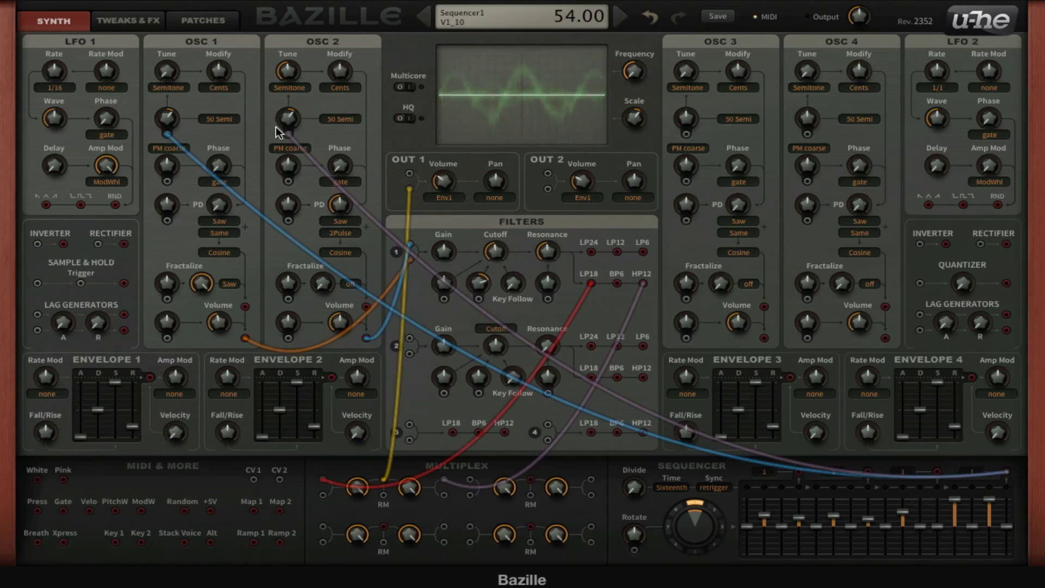
{"action": "left_click_drag", "start_coordinate": [288, 135], "coordinate": [920, 284]}
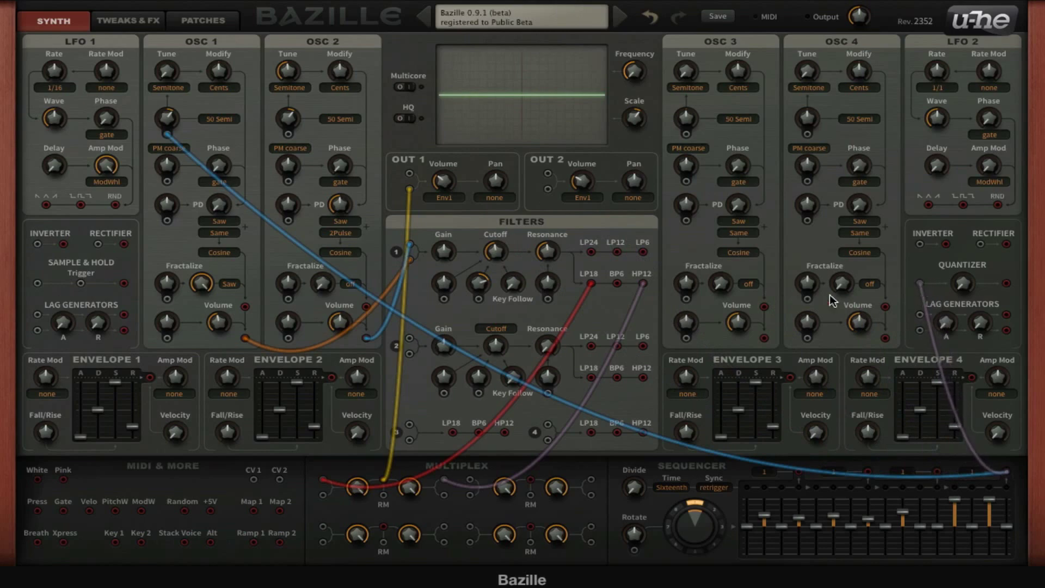
{"action": "left_click_drag", "start_coordinate": [166, 137], "coordinate": [164, 140]}
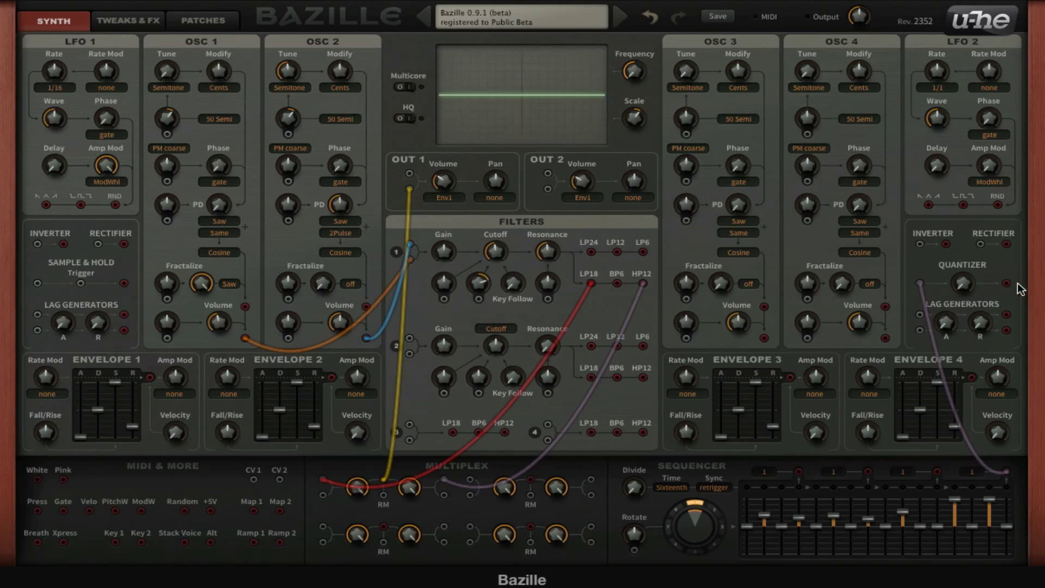
Patch the Quantizer output into the pitch inputs of OSC 2 and OSC 1
{"action": "left_click_drag", "start_coordinate": [1006, 284], "coordinate": [288, 135]}
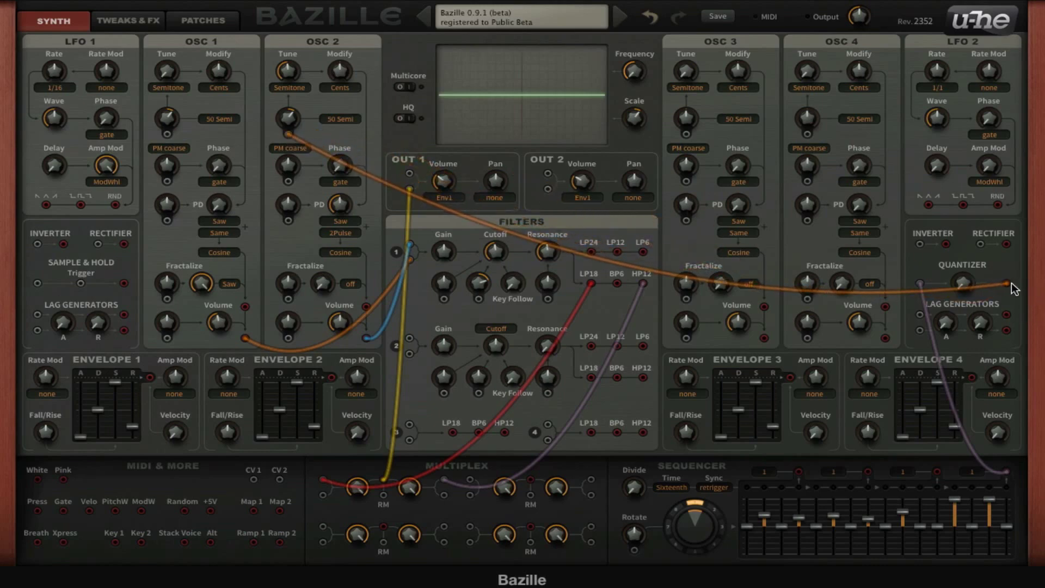
{"action": "left_click_drag", "start_coordinate": [1008, 286], "coordinate": [168, 134]}
{"action": "left_click", "coordinate": [167, 120]}
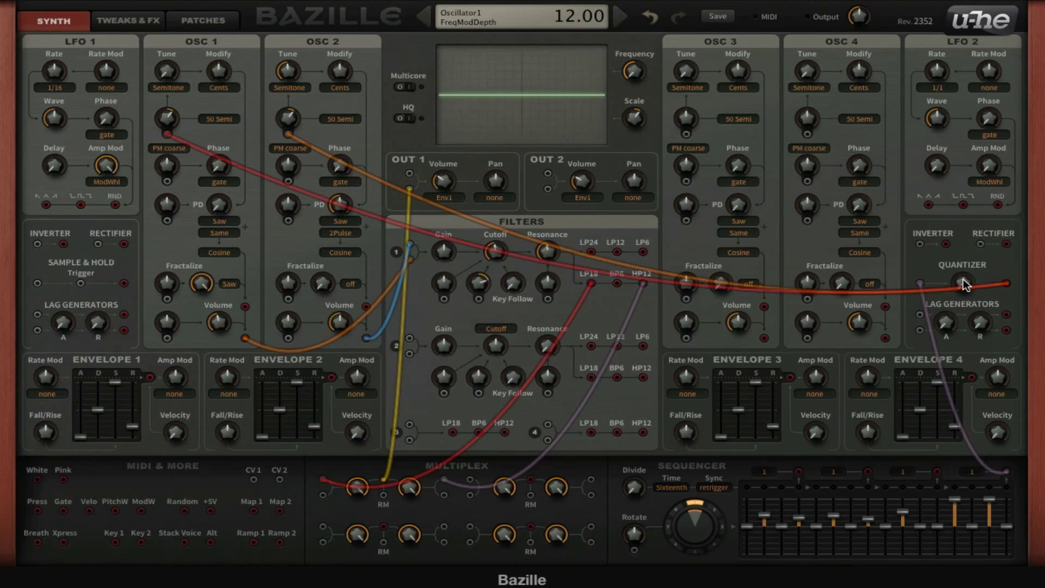
{"action": "mouse_move", "coordinate": [965, 278]}
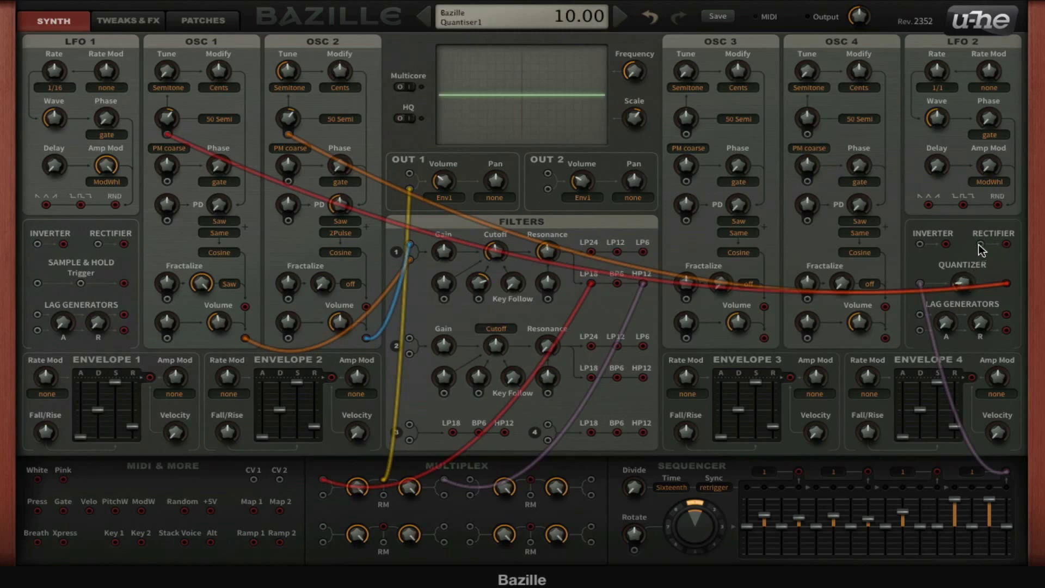
Set the Quantizer to about 12, then set sequencer steps 1, 2 and 12 to 100, 52 and -48
{"action": "left_click_drag", "start_coordinate": [979, 238], "coordinate": [981, 235]}
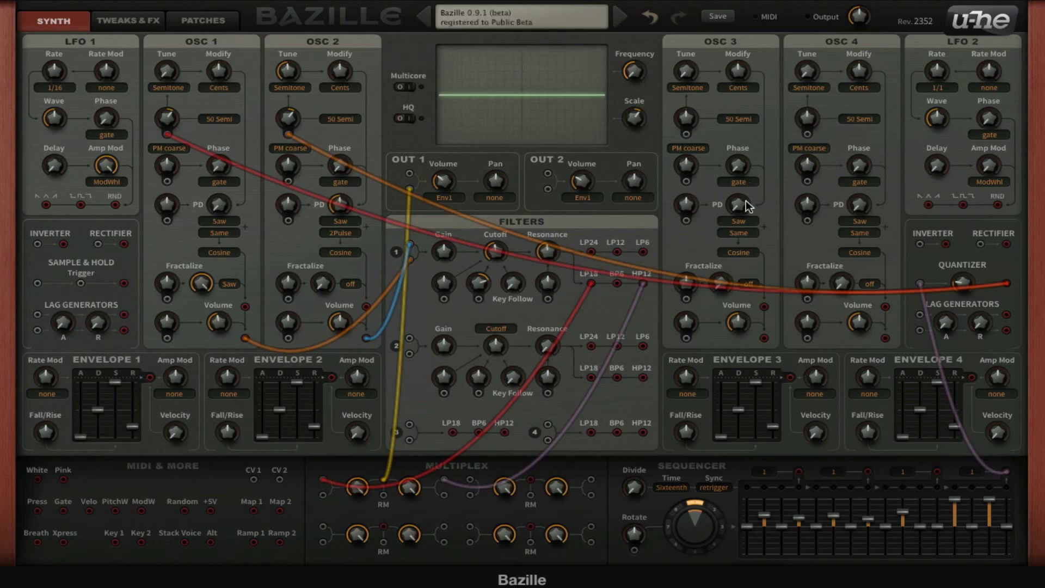
{"action": "left_click_drag", "start_coordinate": [767, 510], "coordinate": [766, 504]}
{"action": "mouse_move", "coordinate": [969, 274]}
{"action": "left_click_drag", "start_coordinate": [969, 272], "coordinate": [983, 241]}
{"action": "double_click", "coordinate": [964, 284]}
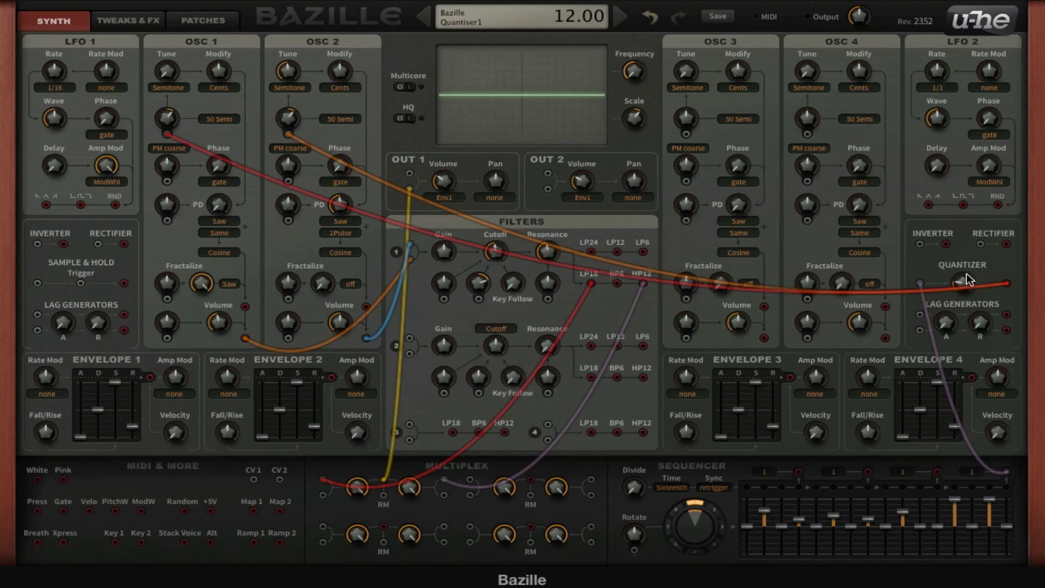
{"action": "left_click_drag", "start_coordinate": [967, 275], "coordinate": [978, 265]}
{"action": "left_click_drag", "start_coordinate": [969, 279], "coordinate": [969, 290]}
{"action": "mouse_move", "coordinate": [758, 505]}
{"action": "left_mouse_down"}
{"action": "mouse_move", "coordinate": [758, 489]}
{"action": "mouse_move", "coordinate": [772, 518]}
{"action": "left_mouse_up"}
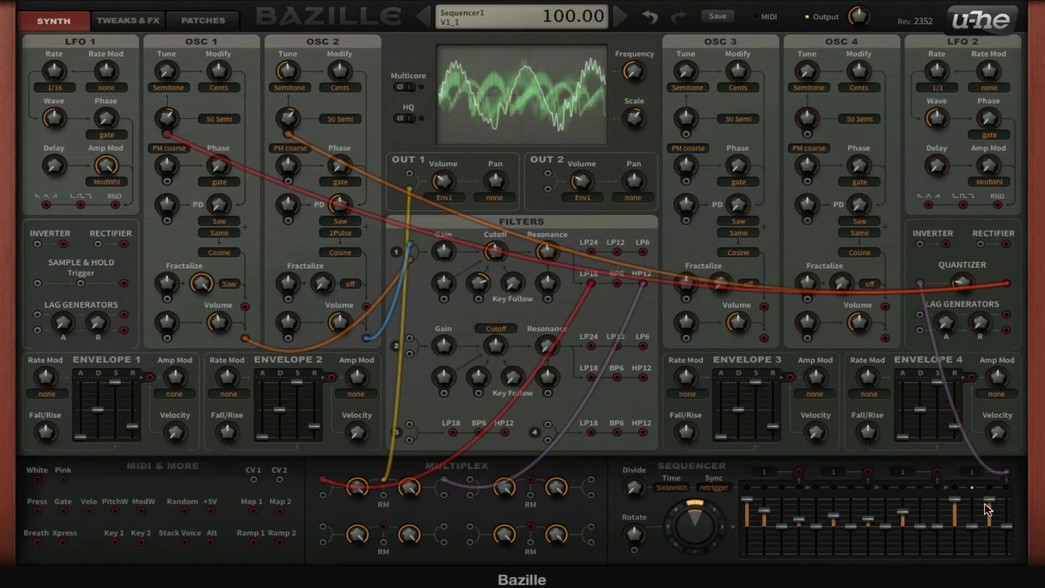
{"action": "mouse_move", "coordinate": [939, 526]}
{"action": "left_mouse_down"}
{"action": "mouse_move", "coordinate": [939, 539]}
{"action": "mouse_move", "coordinate": [949, 497]}
{"action": "mouse_move", "coordinate": [941, 535]}
{"action": "mouse_move", "coordinate": [959, 534]}
{"action": "left_mouse_up"}
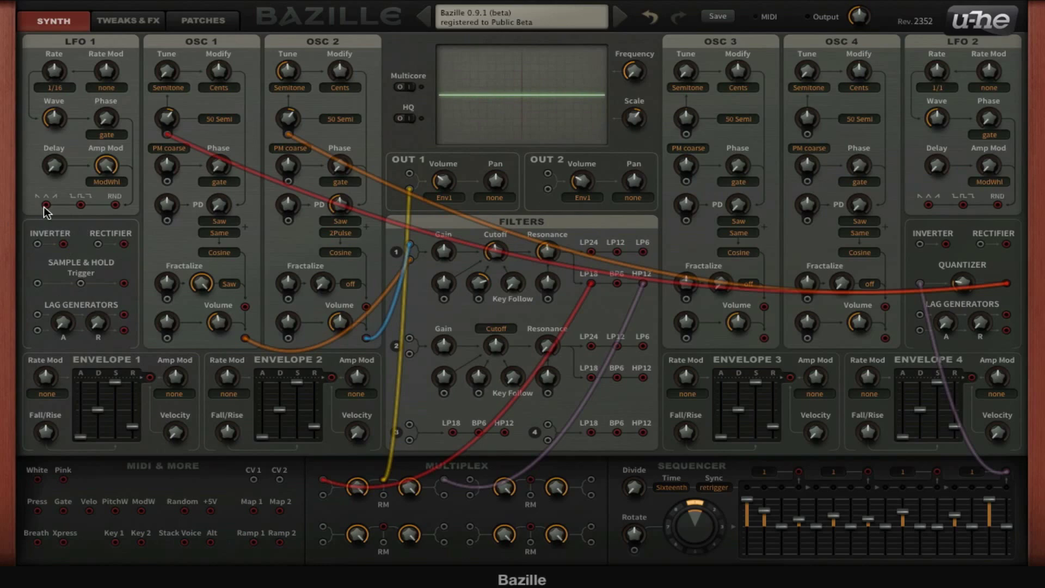
Patch LFO 1 into Filter 1's cutoff mod, clear its Amp Mod source, and set rate to 1/4
{"action": "left_click_drag", "start_coordinate": [48, 206], "coordinate": [478, 300]}
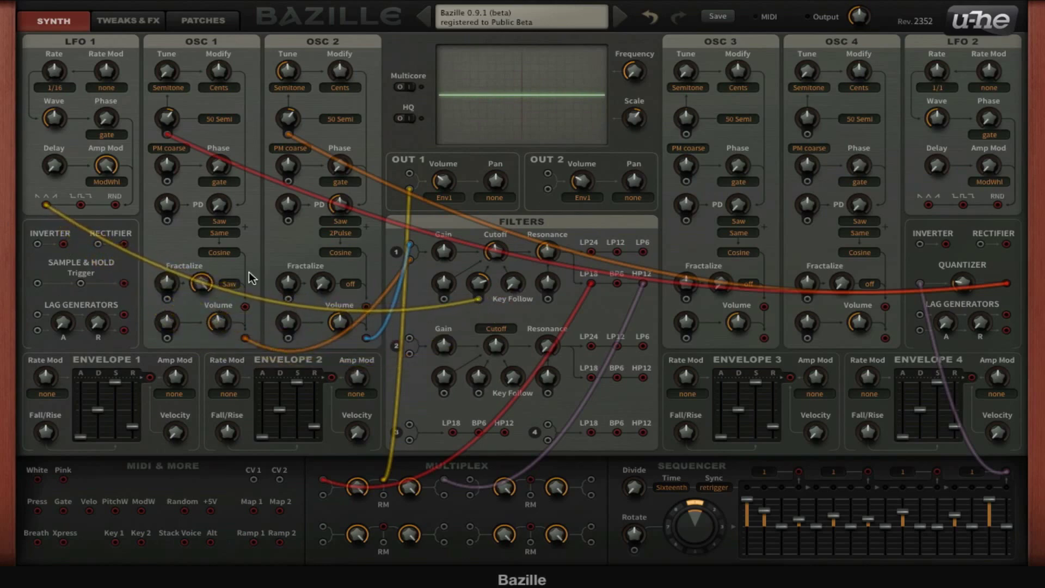
{"action": "left_click", "coordinate": [121, 183]}
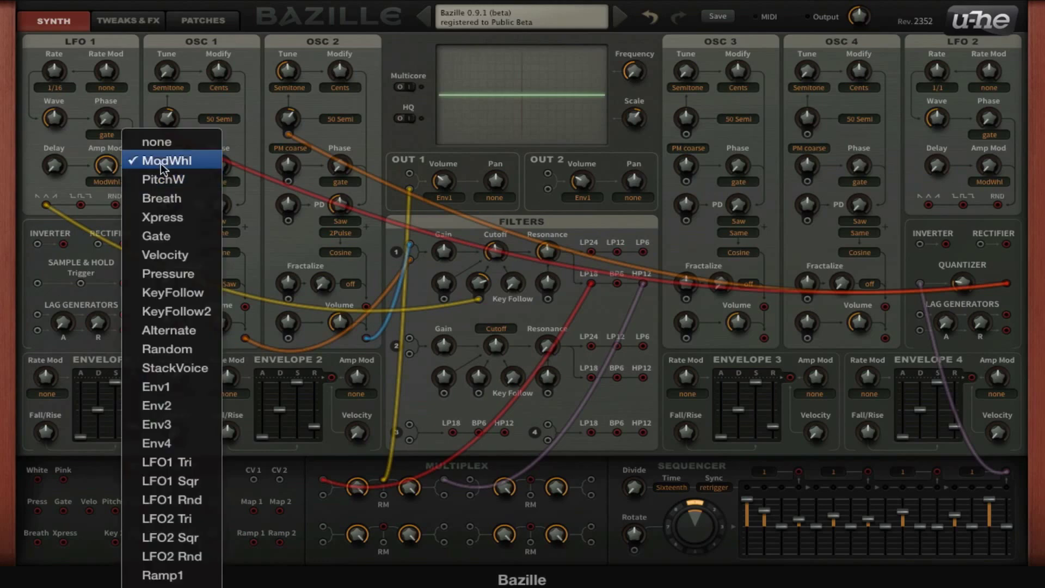
{"action": "left_click", "coordinate": [157, 143]}
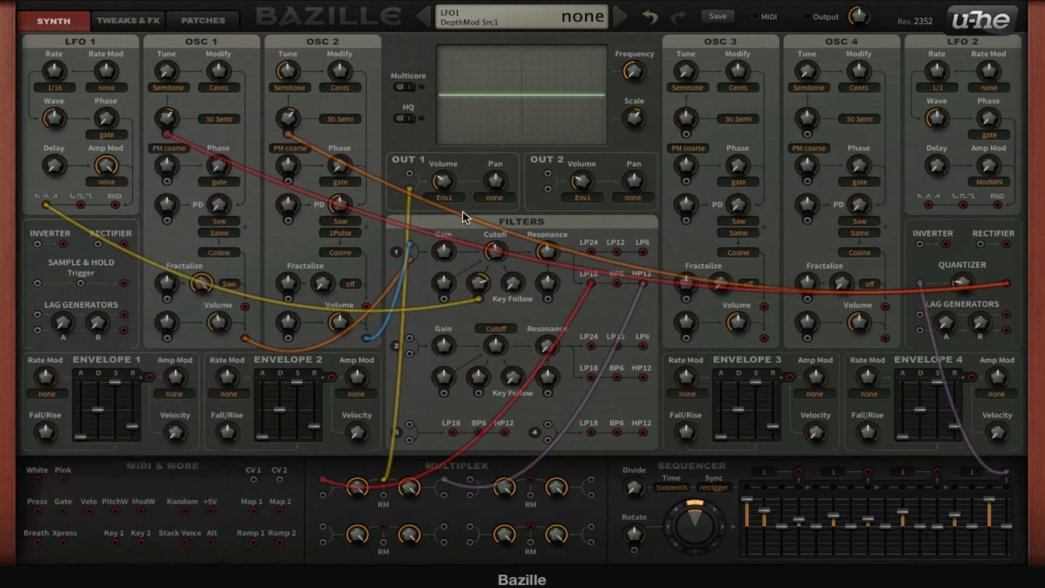
{"action": "left_click_drag", "start_coordinate": [123, 172], "coordinate": [143, 229]}
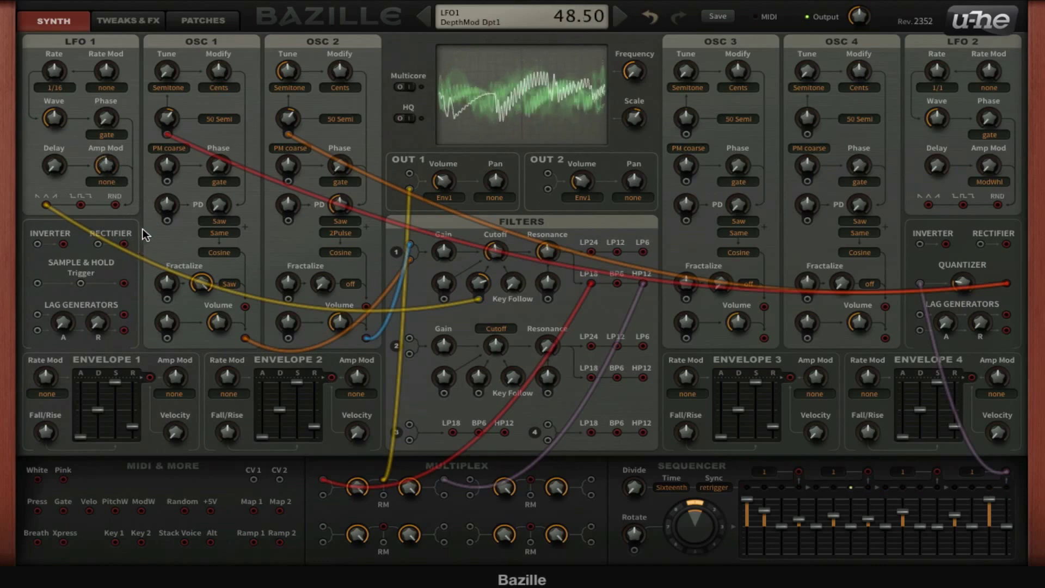
{"action": "left_click", "coordinate": [64, 89]}
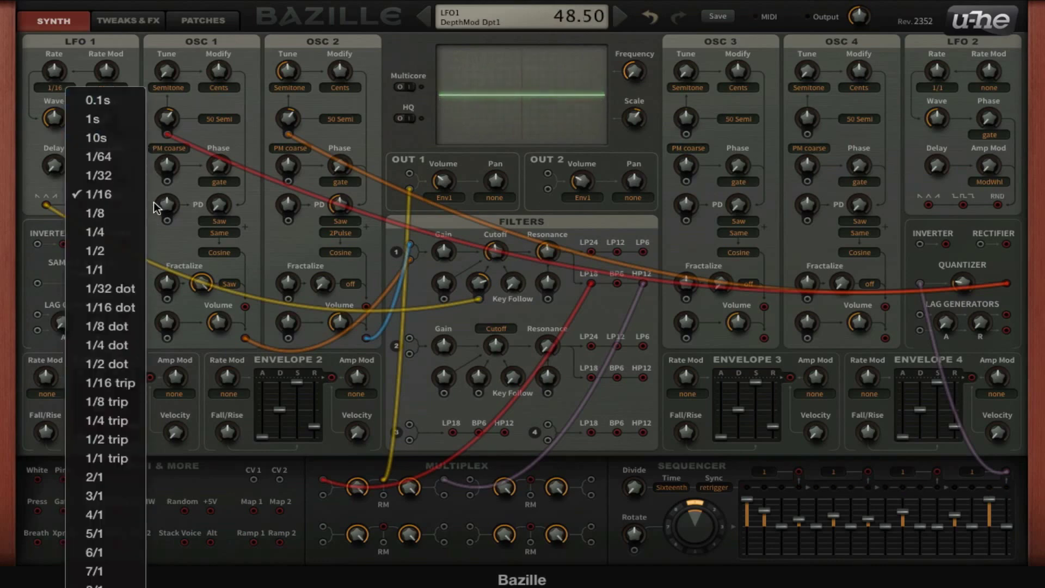
{"action": "left_click", "coordinate": [125, 228]}
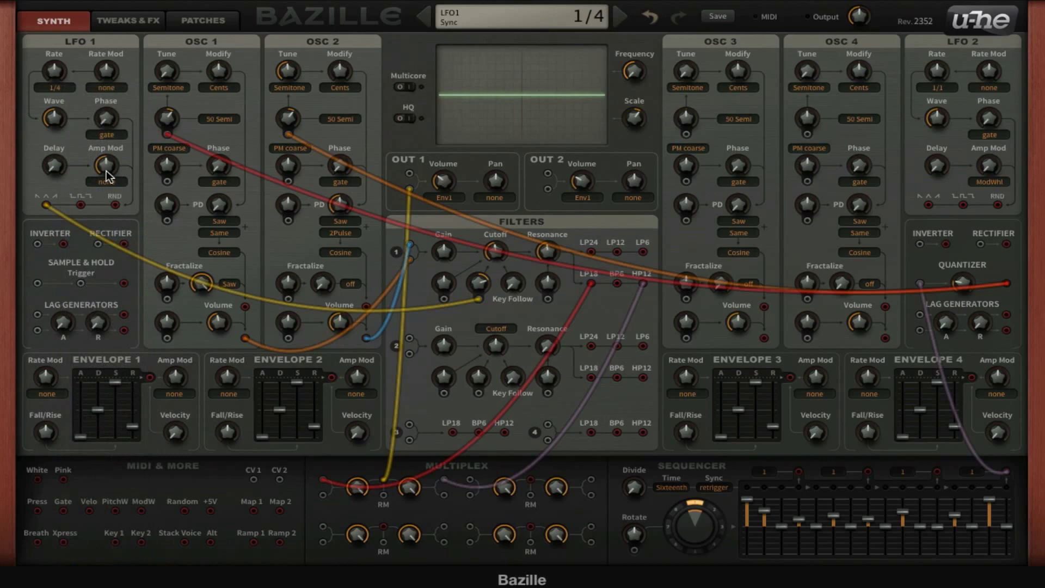
Set Filter 1's LFO mod depth to 42, cutoff to 95 and resonance to 52
{"action": "left_click_drag", "start_coordinate": [482, 283], "coordinate": [505, 250]}
{"action": "scroll", "coordinate": [499, 229], "scroll_direction": "up", "scroll_amount": 1}
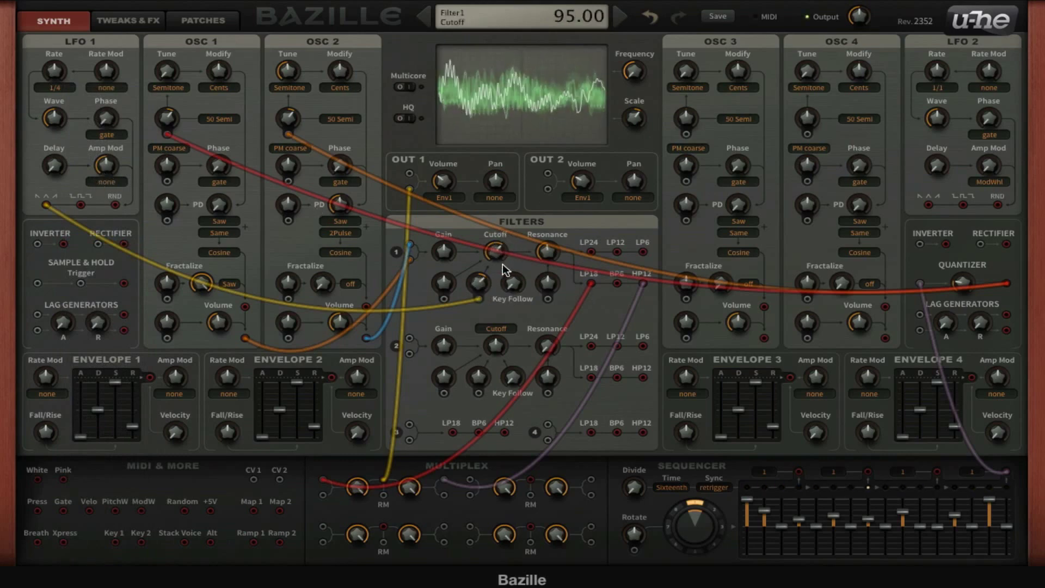
{"action": "scroll", "coordinate": [495, 256], "scroll_direction": "down", "scroll_amount": 1}
{"action": "scroll", "coordinate": [495, 256], "scroll_direction": "down", "scroll_amount": 1}
{"action": "scroll", "coordinate": [484, 282], "scroll_direction": "down", "scroll_amount": 2}
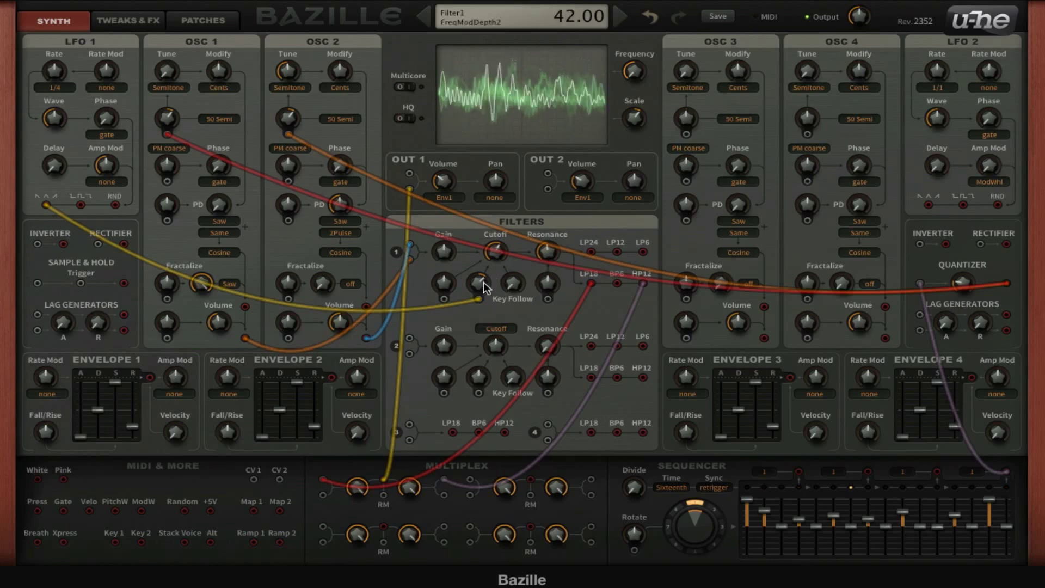
{"action": "scroll", "coordinate": [553, 249], "scroll_direction": "down", "scroll_amount": 2}
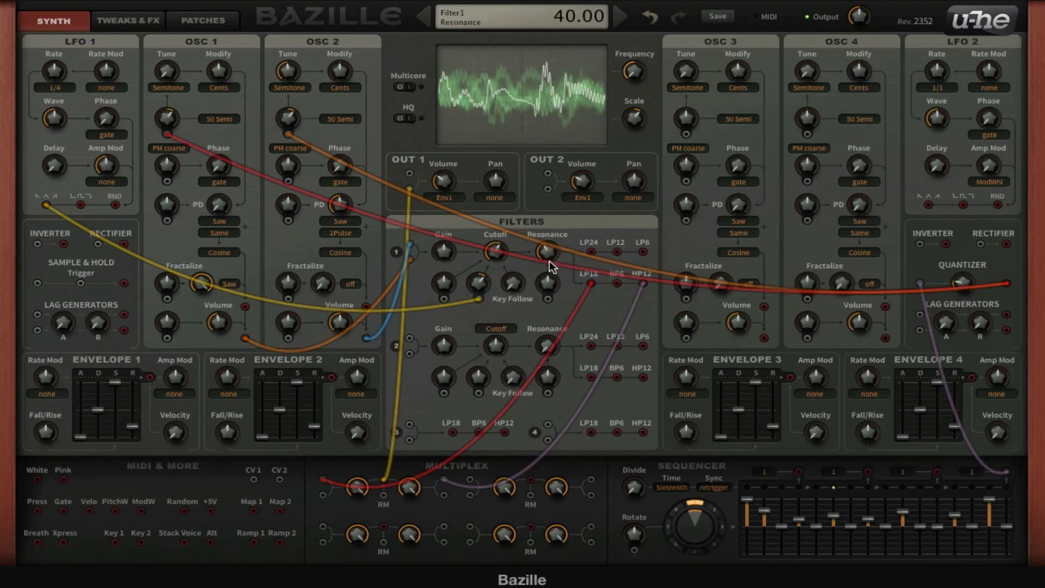
{"action": "scroll", "coordinate": [554, 250], "scroll_direction": "up", "scroll_amount": 3}
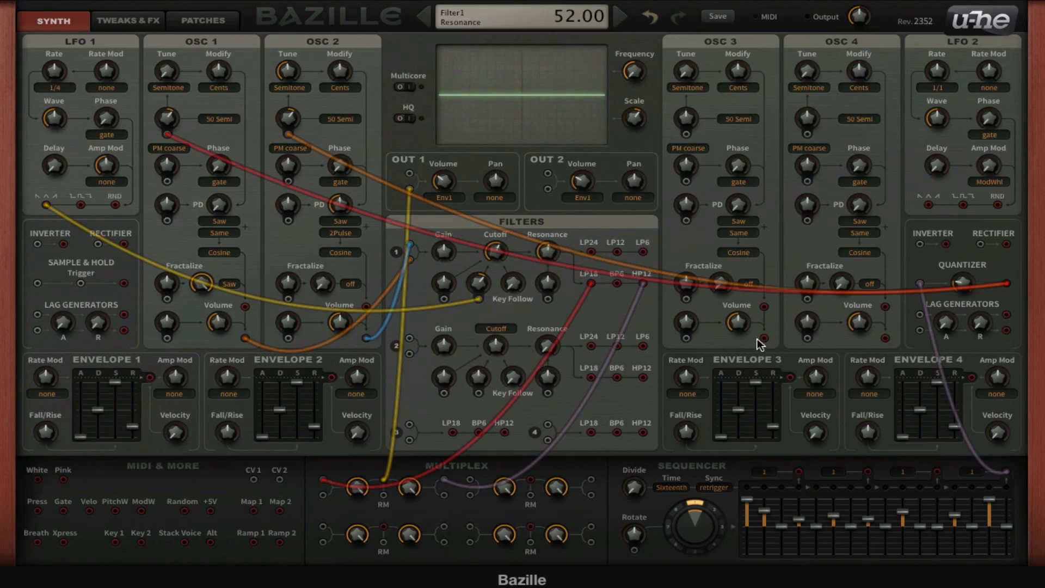
Route OSC 3 into the Multiplex, raise its tune and phase distortion to 21.50, and feed it the quantized melody
{"action": "left_click_drag", "start_coordinate": [765, 338], "coordinate": [444, 498]}
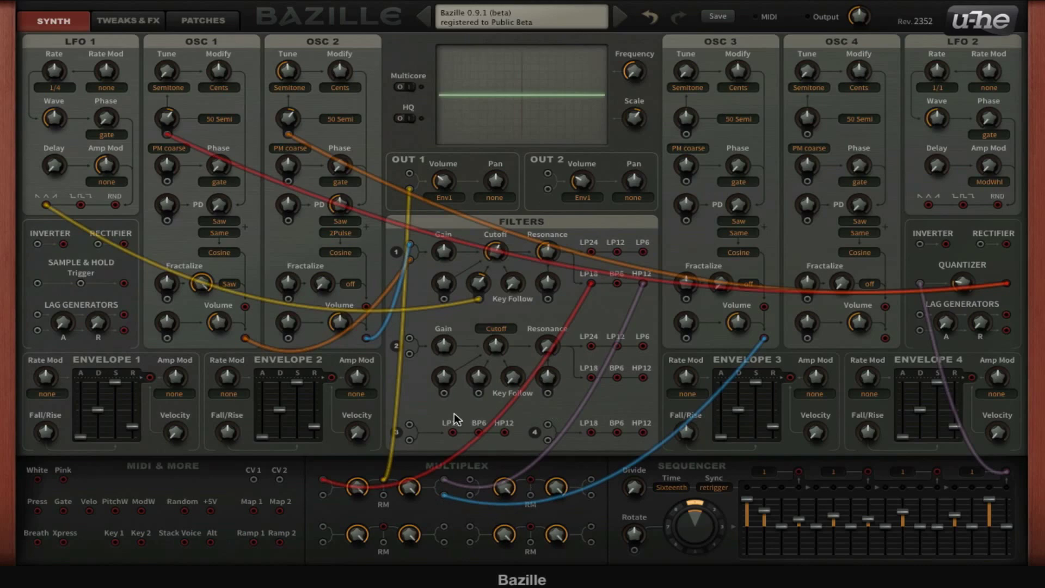
{"action": "left_click_drag", "start_coordinate": [687, 69], "coordinate": [687, 49]}
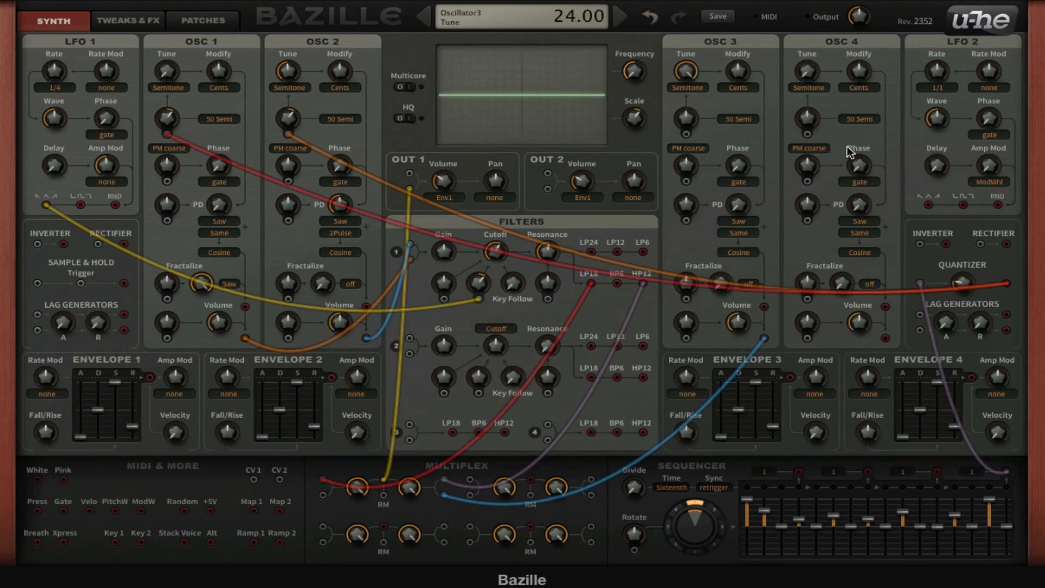
{"action": "left_click_drag", "start_coordinate": [739, 208], "coordinate": [743, 174]}
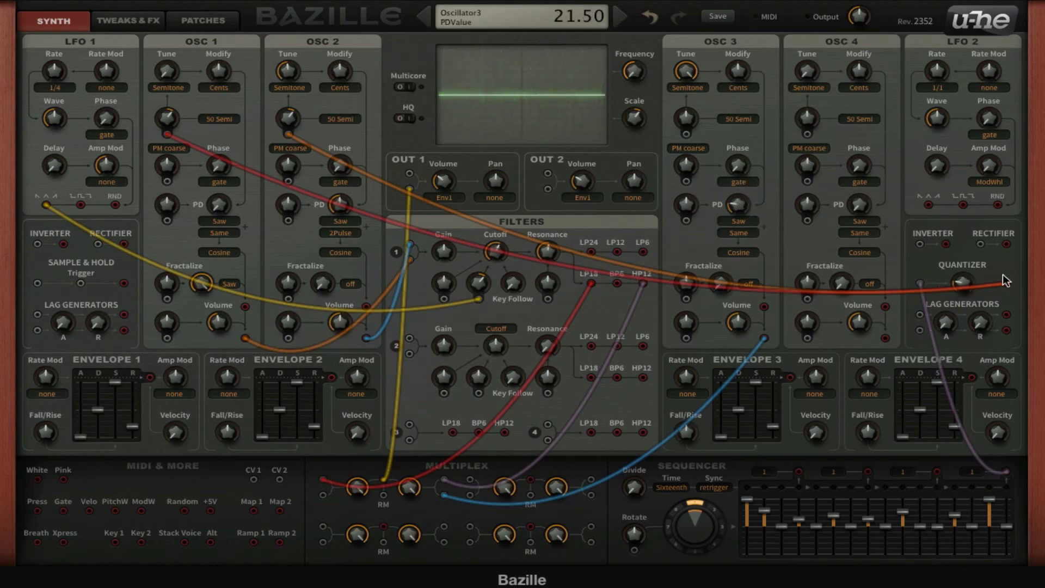
{"action": "left_click_drag", "start_coordinate": [1008, 283], "coordinate": [700, 97]}
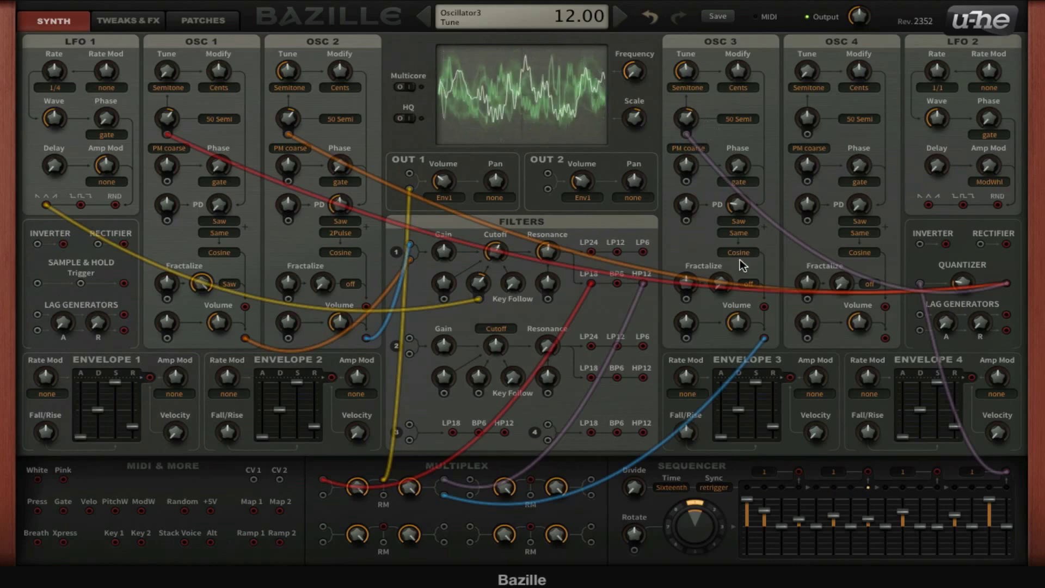
Set OSC 3's Fractalize type to Saw with a fractal amount of about 1.80
{"action": "left_click", "coordinate": [754, 287]}
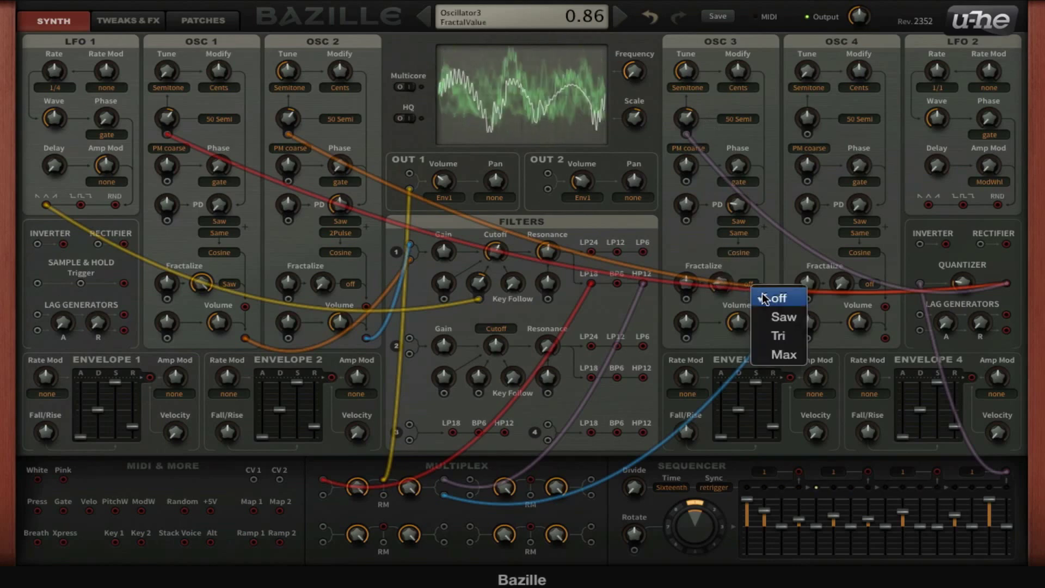
{"action": "left_click", "coordinate": [775, 309]}
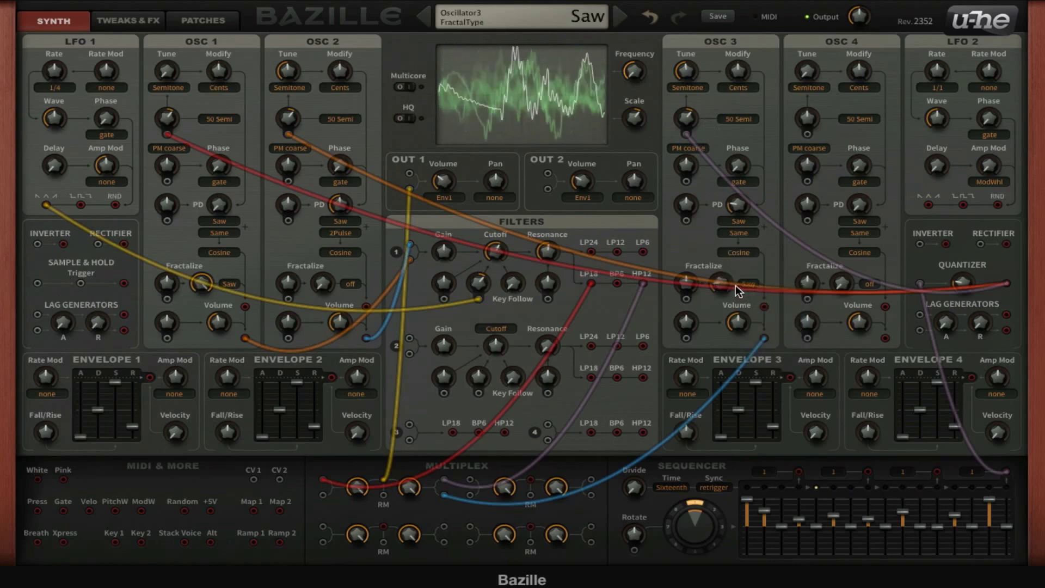
{"action": "left_click_drag", "start_coordinate": [721, 284], "coordinate": [730, 176]}
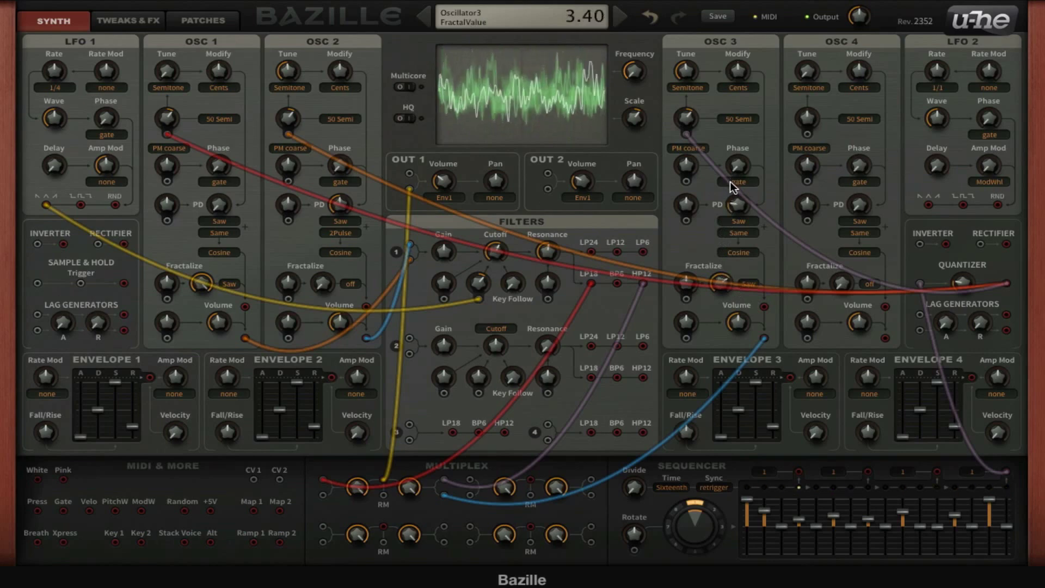
{"action": "left_click_drag", "start_coordinate": [722, 280], "coordinate": [727, 325]}
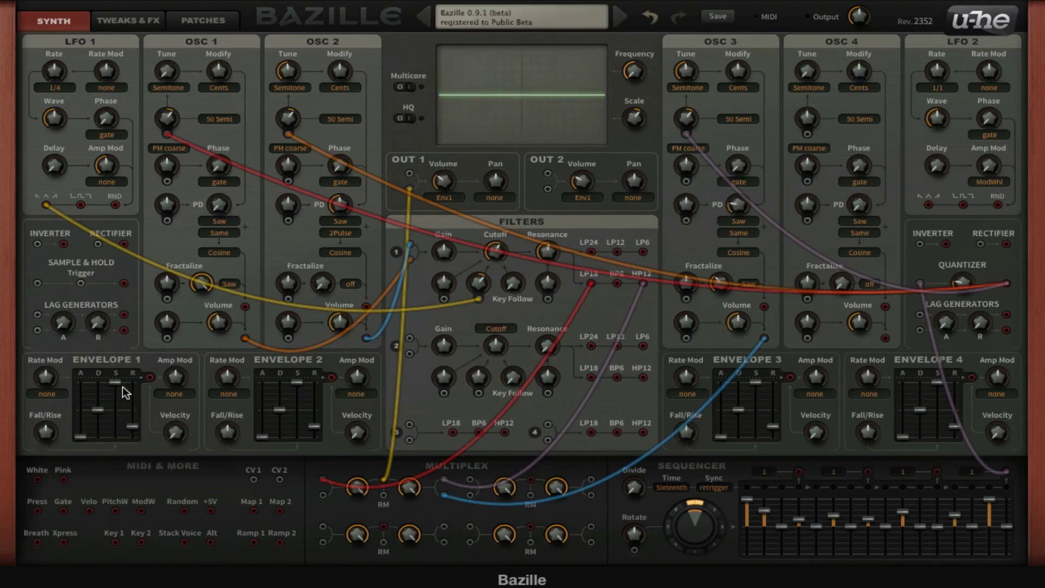
Set Envelope 1's sustain to 75 and attack to 5, and adjust Filter 1's cutoff
{"action": "left_click_drag", "start_coordinate": [122, 387], "coordinate": [109, 561]}
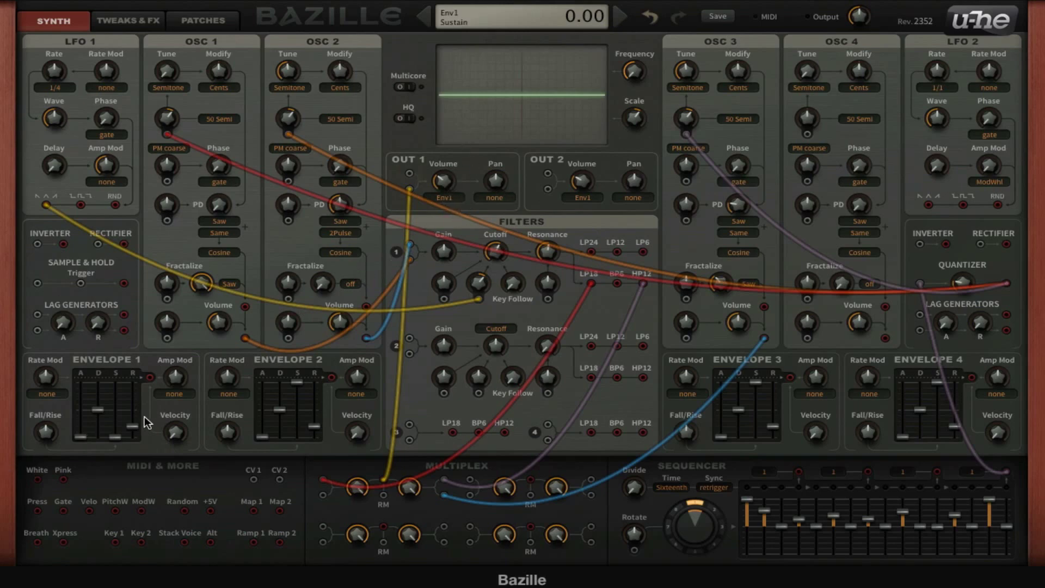
{"action": "left_click_drag", "start_coordinate": [112, 433], "coordinate": [120, 394]}
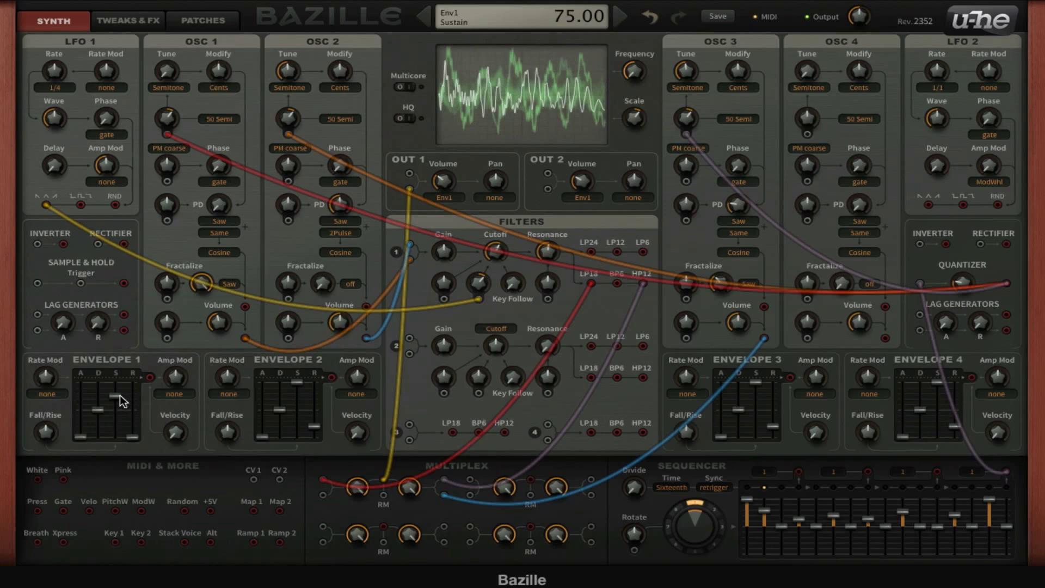
{"action": "left_click_drag", "start_coordinate": [81, 435], "coordinate": [89, 478]}
{"action": "mouse_move", "coordinate": [498, 250]}
{"action": "left_mouse_down"}
{"action": "mouse_move", "coordinate": [501, 233]}
{"action": "mouse_move", "coordinate": [496, 260]}
{"action": "left_mouse_up"}
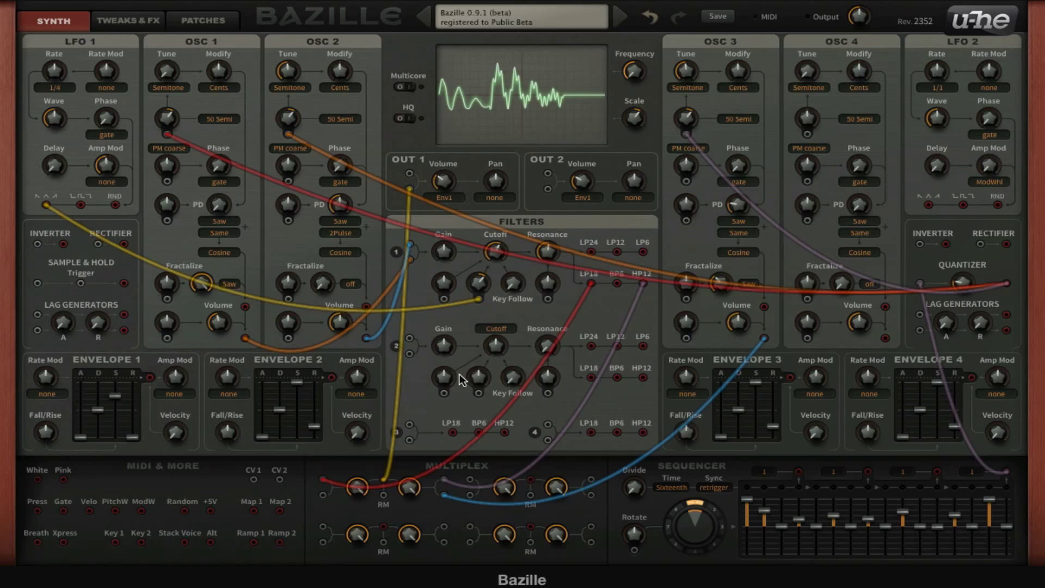
Move the mixed signal into Filter 2, patch its LP12 output to OUT 1, and set cutoff to 150
{"action": "left_click", "coordinate": [410, 189]}
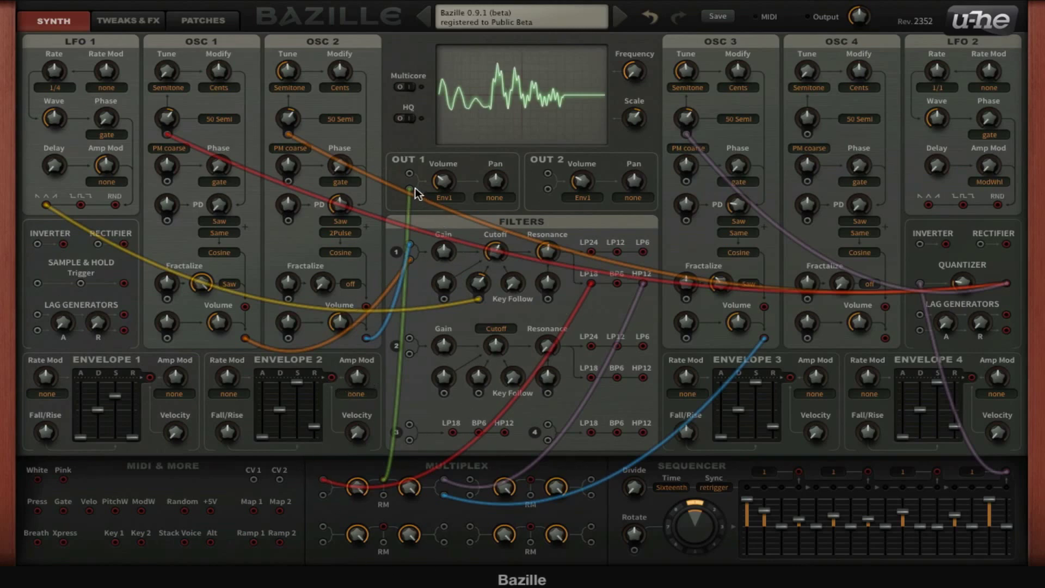
{"action": "left_click_drag", "start_coordinate": [408, 187], "coordinate": [410, 353]}
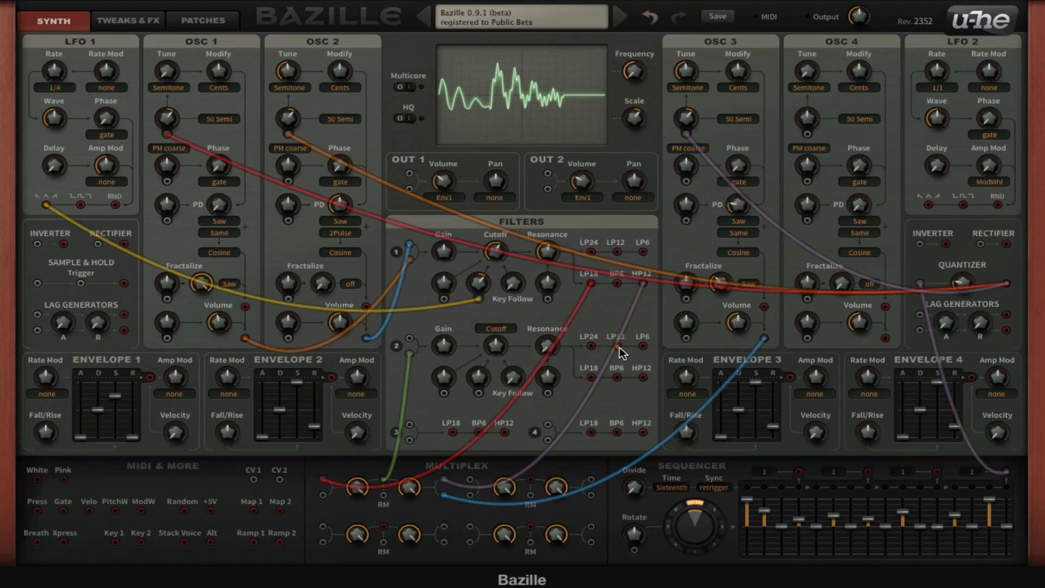
{"action": "left_click_drag", "start_coordinate": [629, 338], "coordinate": [409, 187]}
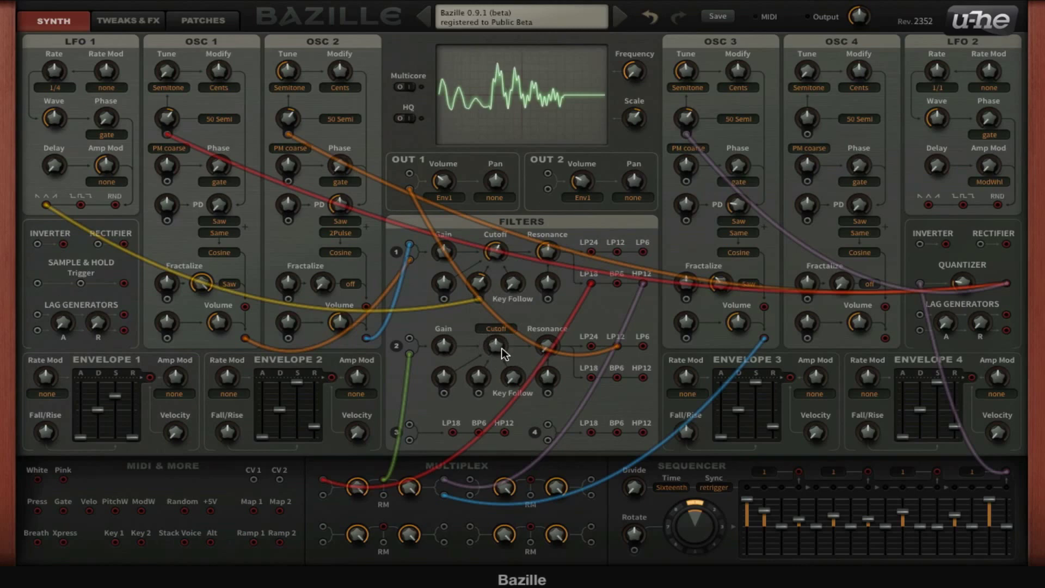
{"action": "left_click_drag", "start_coordinate": [501, 347], "coordinate": [517, 250]}
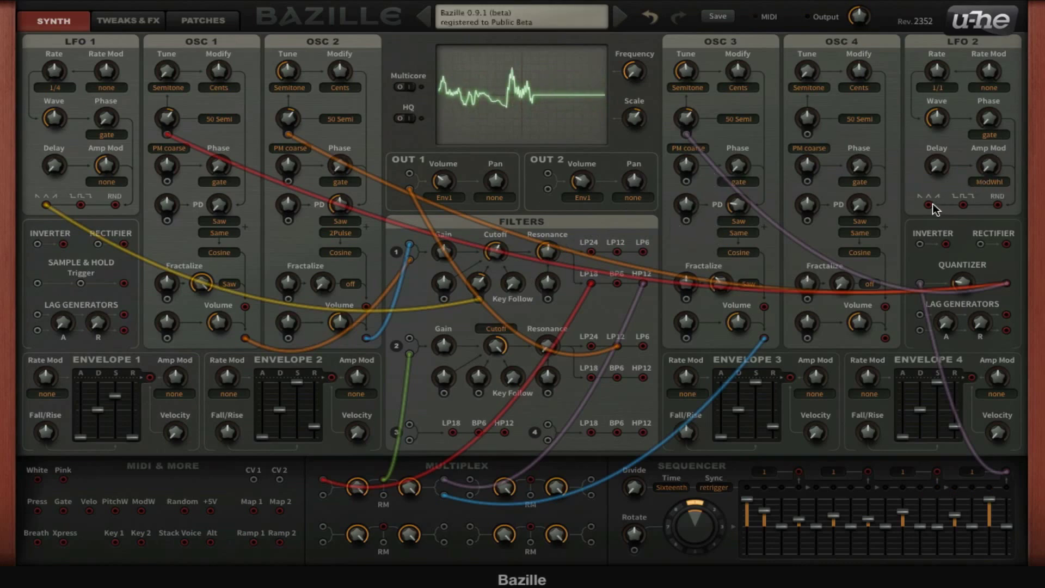
Patch LFO 2's triangle output into Filter 2 and set LFO 2's rate to 1/16
{"action": "left_click_drag", "start_coordinate": [930, 204], "coordinate": [480, 389]}
{"action": "left_click", "coordinate": [957, 87]}
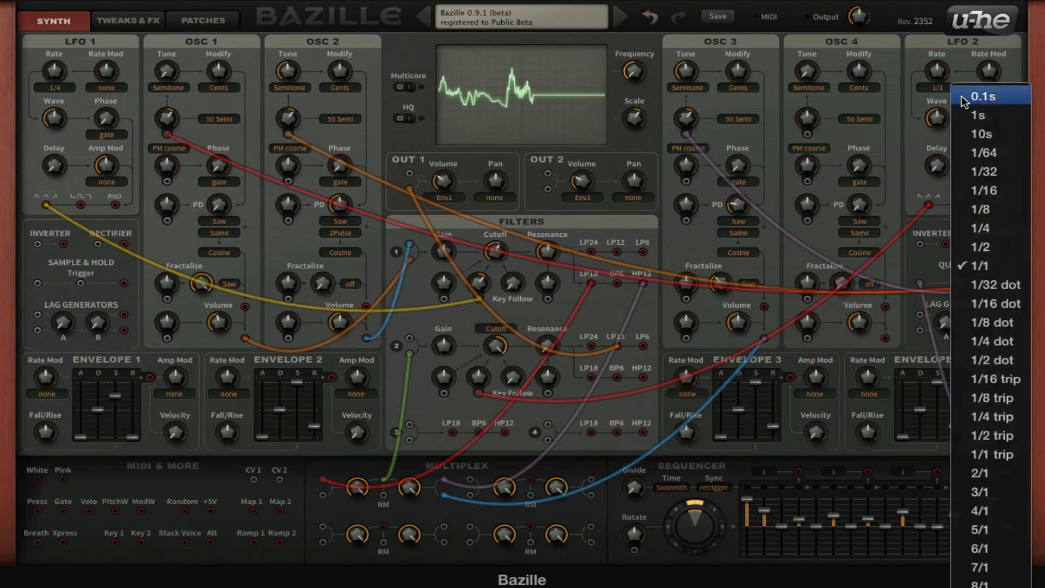
{"action": "left_click", "coordinate": [1003, 192]}
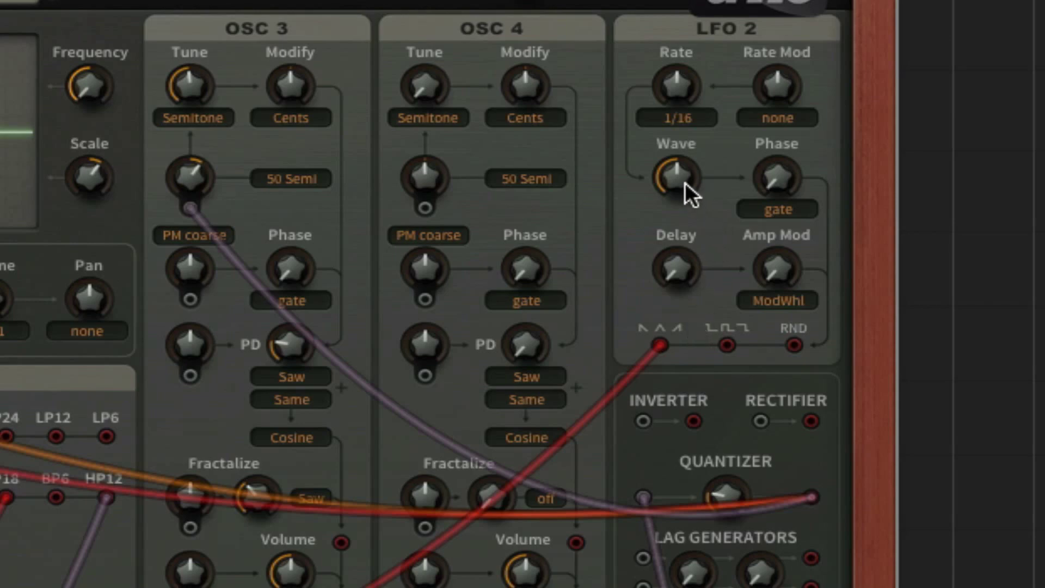
Set LFO 2's wave shape to minimum and Filter 2's LFO modulation depth to 38
{"action": "left_click_drag", "start_coordinate": [685, 198], "coordinate": [710, 418]}
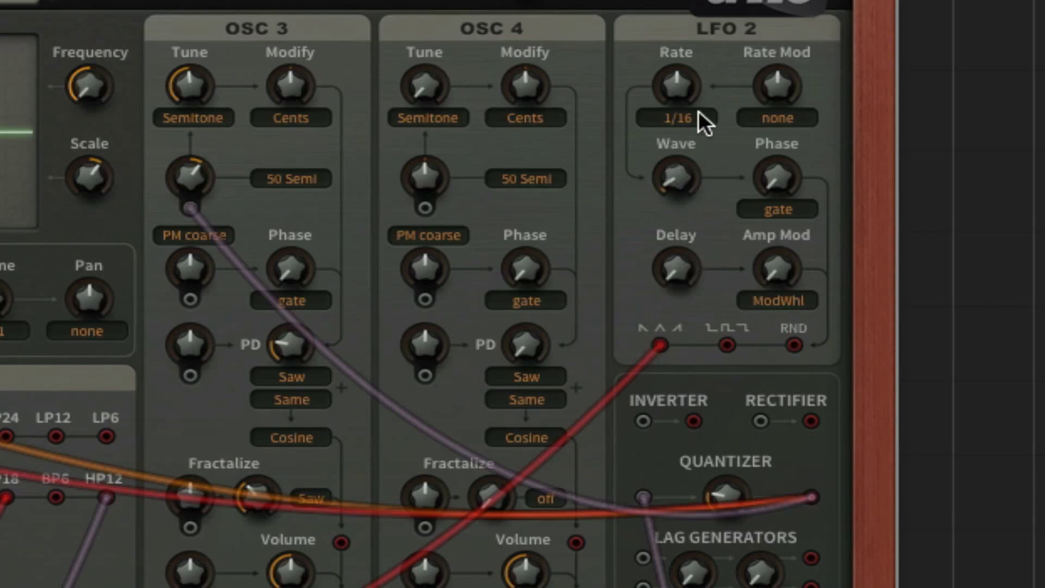
{"action": "mouse_move", "coordinate": [677, 177]}
{"action": "left_mouse_down"}
{"action": "mouse_move", "coordinate": [679, 147]}
{"action": "mouse_move", "coordinate": [663, 164]}
{"action": "left_mouse_up"}
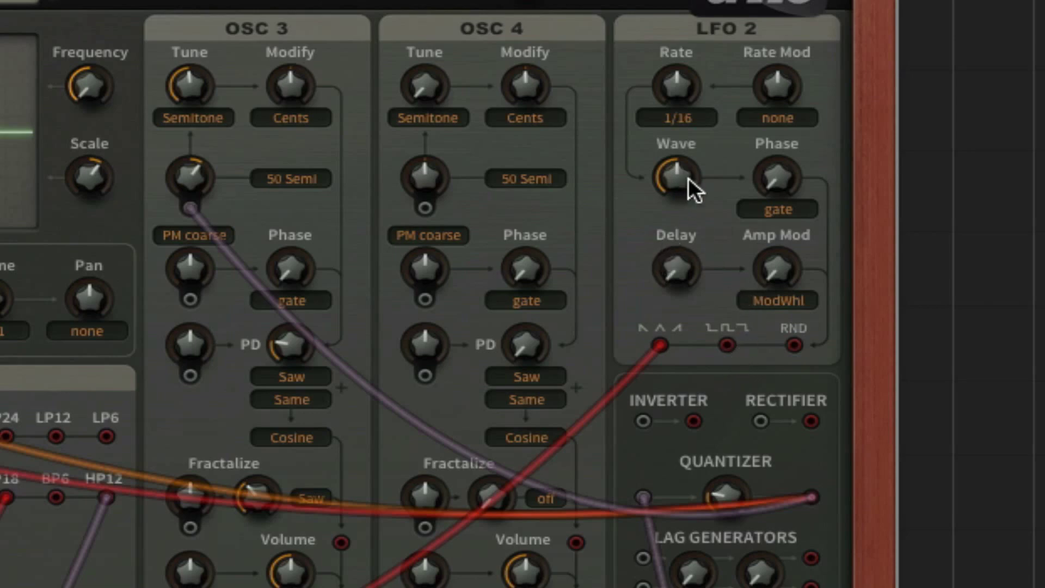
{"action": "left_click_drag", "start_coordinate": [691, 170], "coordinate": [674, 316]}
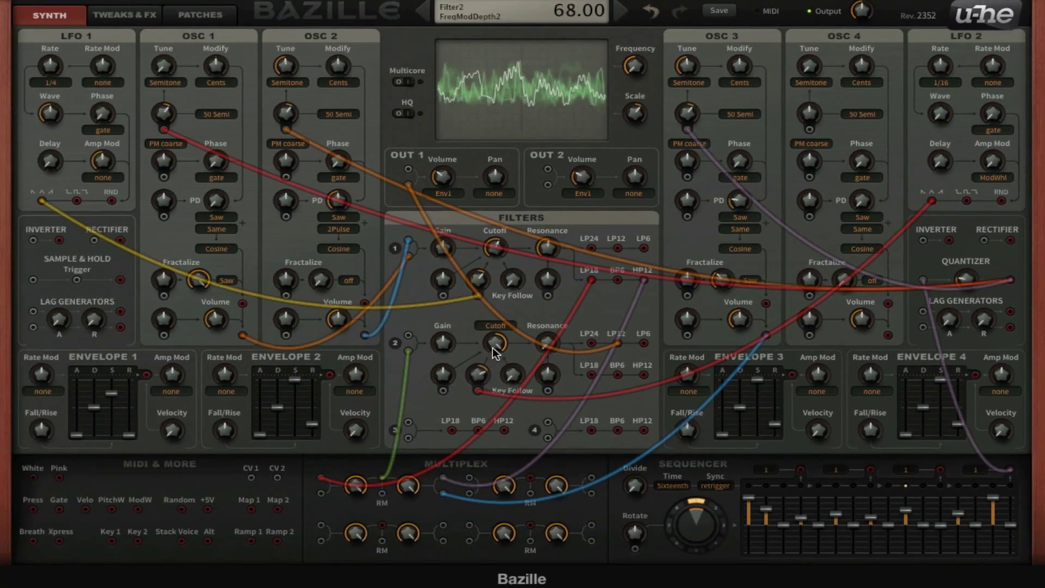
{"action": "mouse_move", "coordinate": [493, 348]}
{"action": "left_mouse_down"}
{"action": "mouse_move", "coordinate": [485, 374]}
{"action": "mouse_move", "coordinate": [503, 342]}
{"action": "mouse_move", "coordinate": [493, 344]}
{"action": "mouse_move", "coordinate": [474, 459]}
{"action": "mouse_move", "coordinate": [483, 463]}
{"action": "mouse_move", "coordinate": [502, 362]}
{"action": "left_mouse_up"}
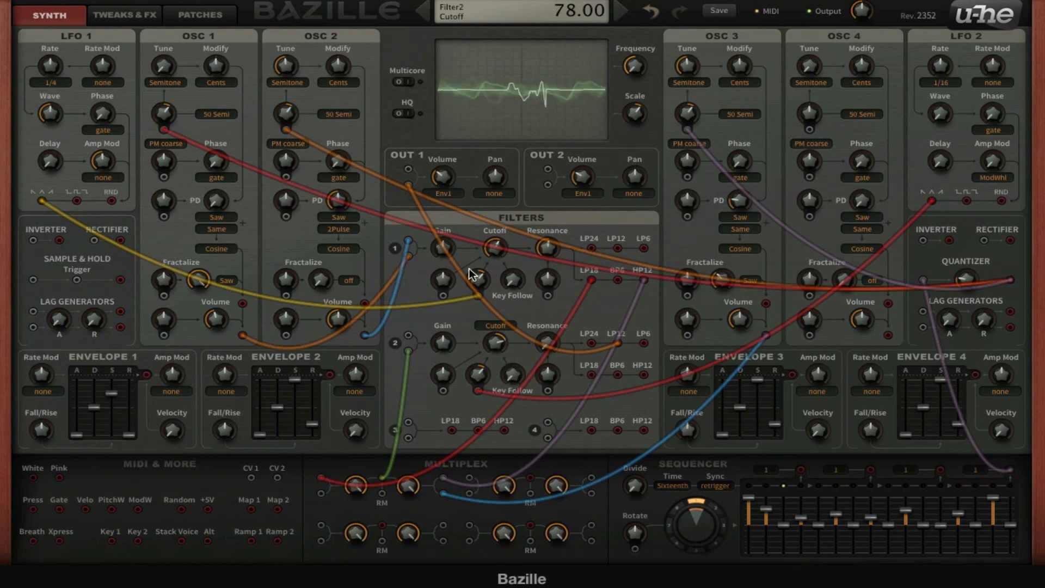
Enable the SpRev1 spring reverb on the Tweaks & FX page
{"action": "left_click", "coordinate": [136, 21]}
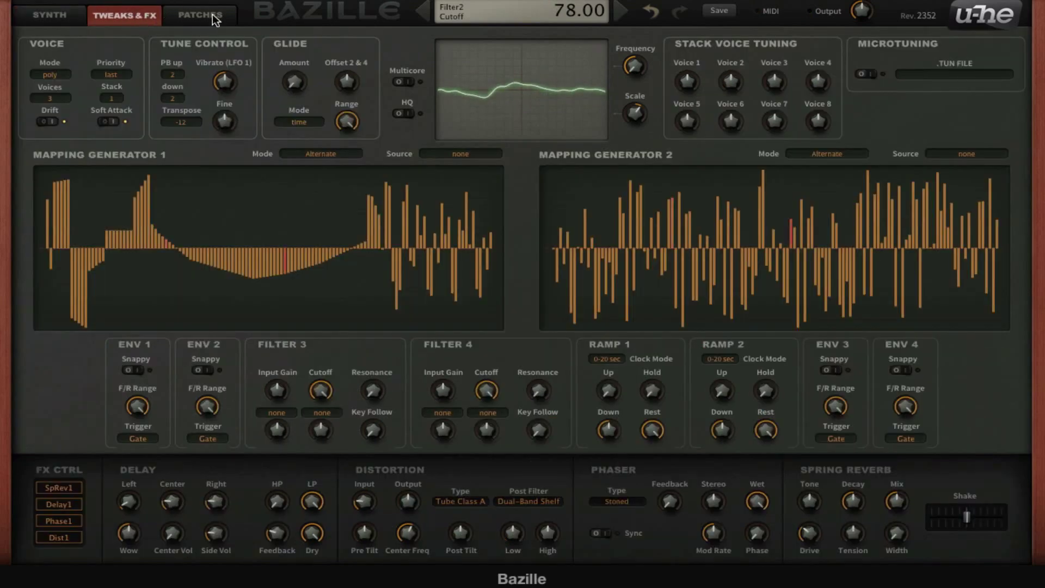
{"action": "left_click", "coordinate": [212, 15]}
{"action": "left_click", "coordinate": [123, 17]}
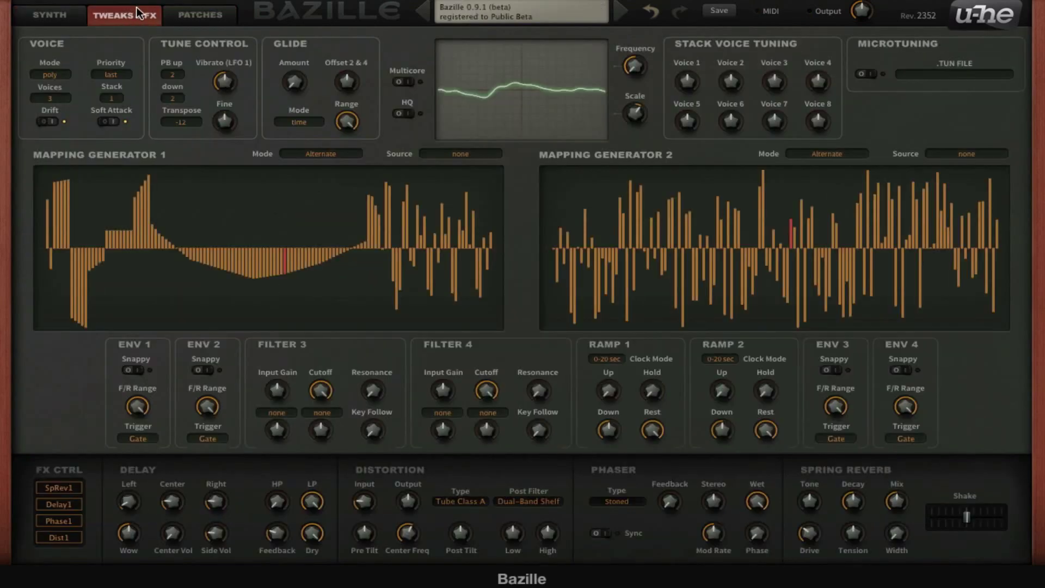
{"action": "left_click", "coordinate": [68, 487]}
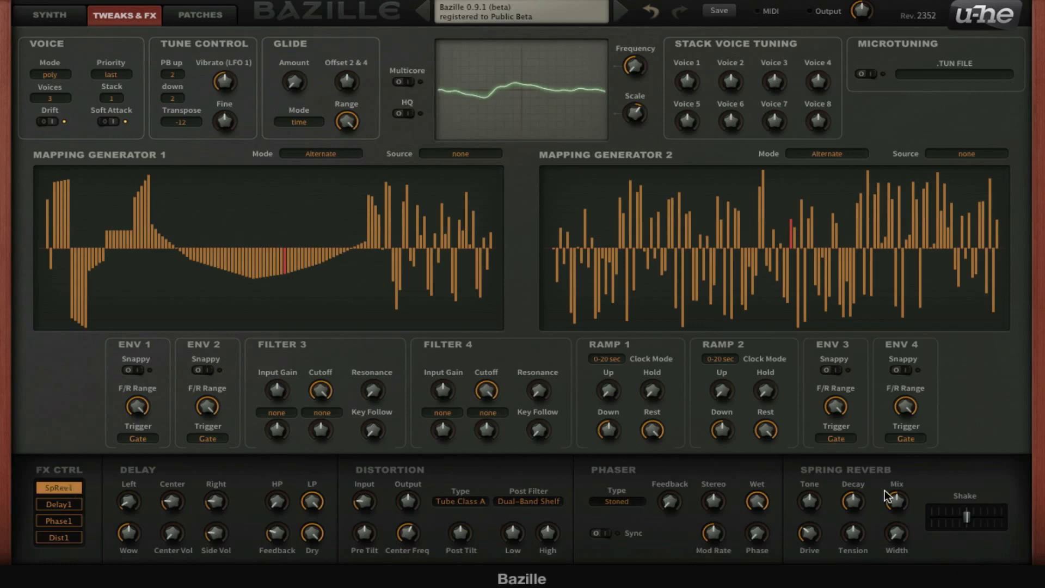
Set the spring reverb mix to 40.50 and decay to 57.50
{"action": "left_click_drag", "start_coordinate": [904, 499], "coordinate": [983, 287]}
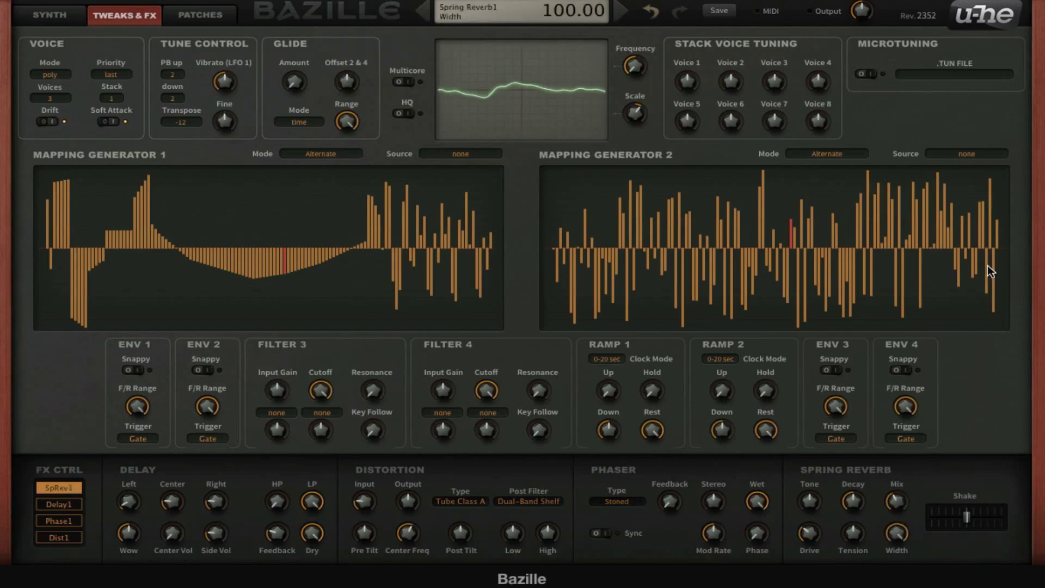
{"action": "left_click_drag", "start_coordinate": [858, 501], "coordinate": [806, 513]}
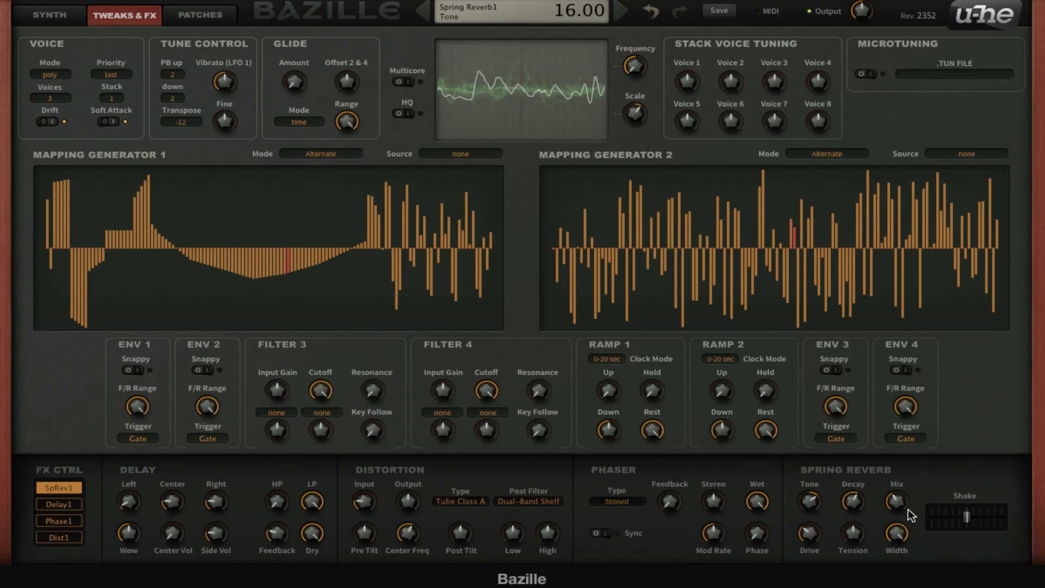
{"action": "left_click_drag", "start_coordinate": [908, 509], "coordinate": [897, 499]}
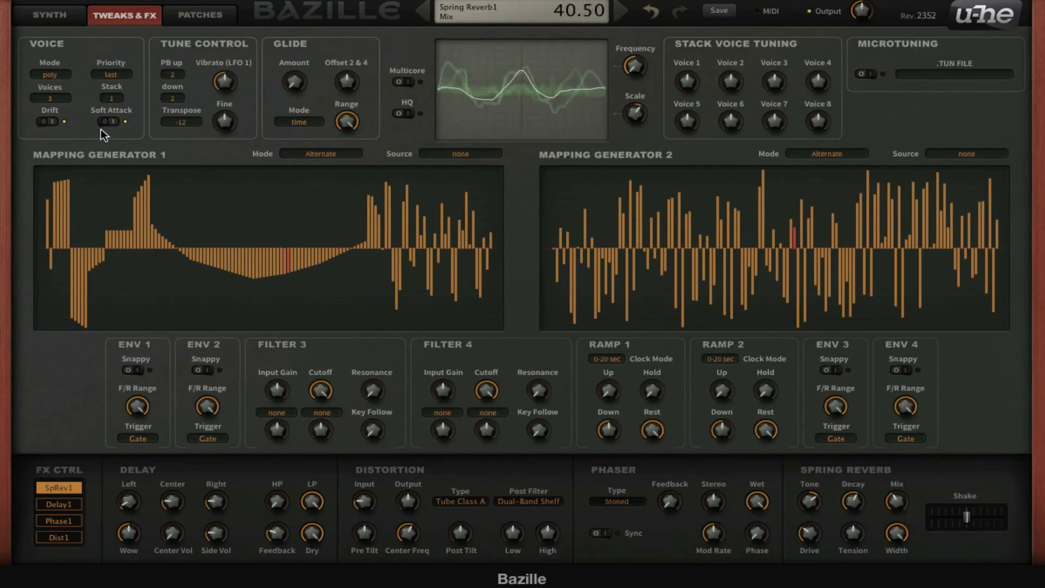
Lower Filter 2's cutoff to 50 and patch aftertouch Press into its FM input at depth 150
{"action": "left_click", "coordinate": [71, 21]}
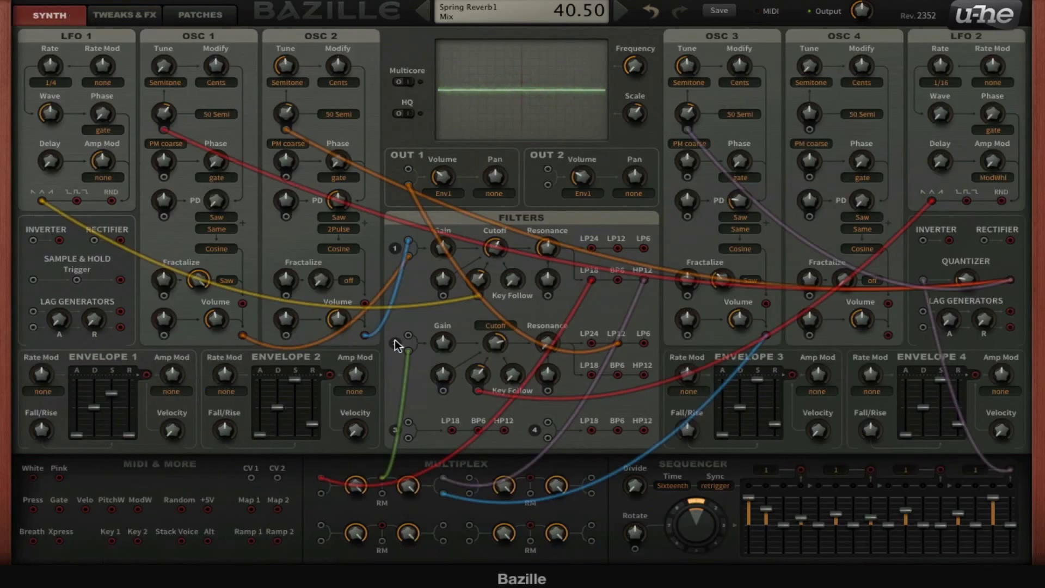
{"action": "mouse_move", "coordinate": [498, 340]}
{"action": "left_mouse_down"}
{"action": "mouse_move", "coordinate": [497, 351]}
{"action": "mouse_move", "coordinate": [509, 331]}
{"action": "mouse_move", "coordinate": [513, 343]}
{"action": "left_mouse_up"}
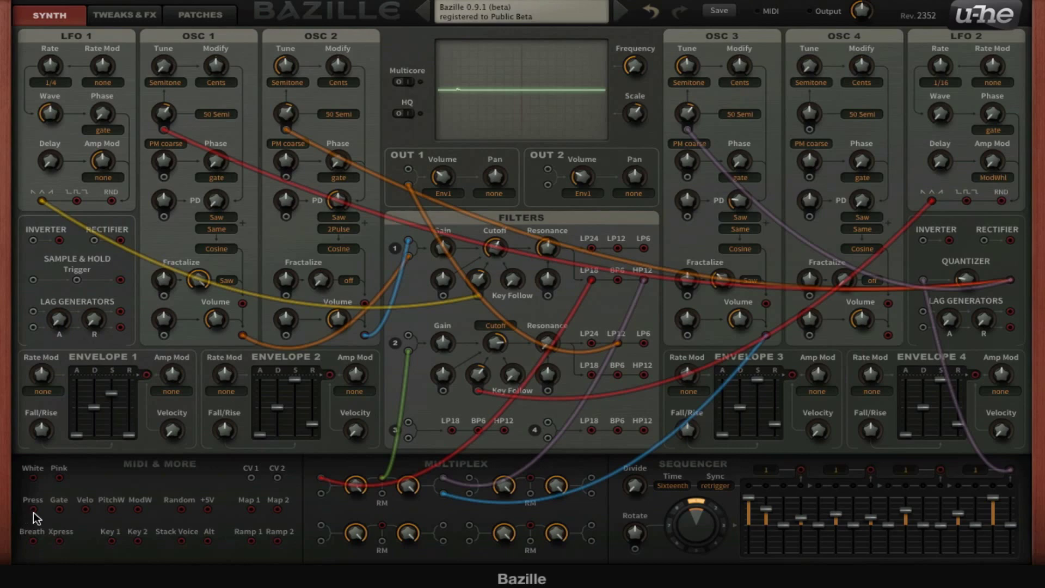
{"action": "left_click_drag", "start_coordinate": [57, 534], "coordinate": [444, 390]}
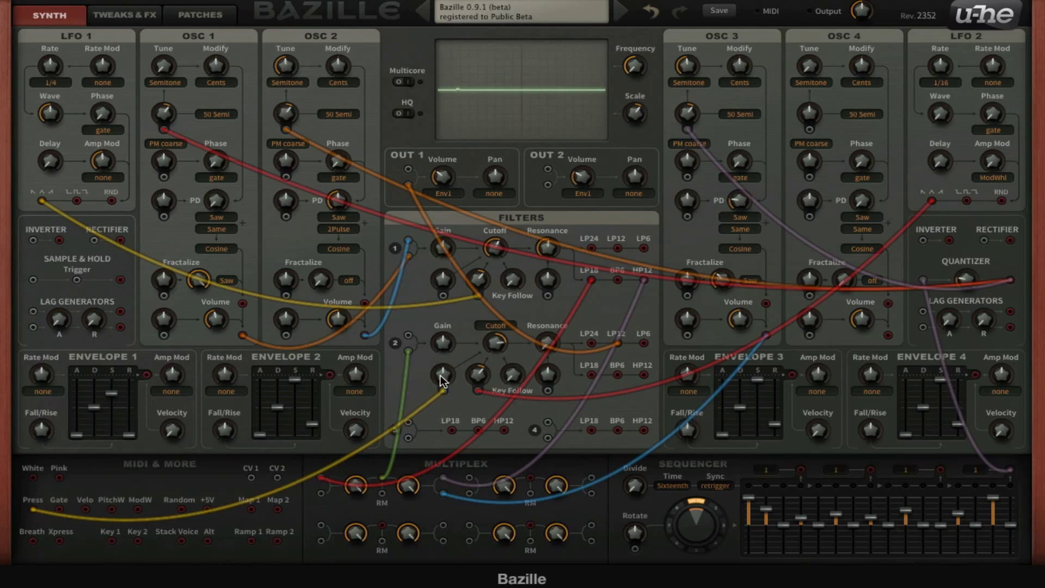
{"action": "left_click_drag", "start_coordinate": [440, 375], "coordinate": [469, 297]}
Rotate the sequencer pattern with the Rotate dial
{"action": "left_click", "coordinate": [715, 508]}
{"action": "left_click", "coordinate": [726, 525]}
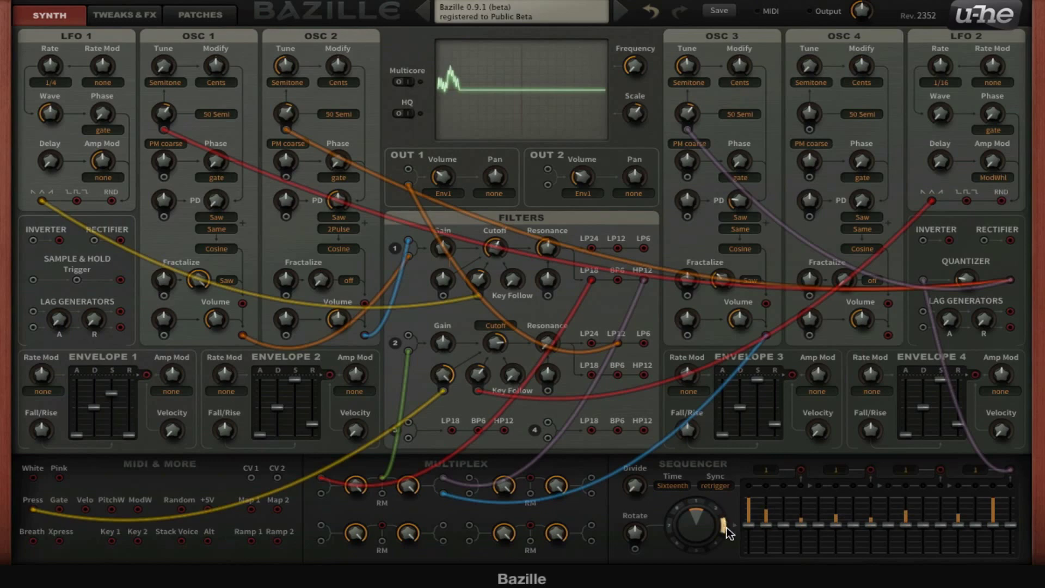
{"action": "left_click", "coordinate": [699, 501]}
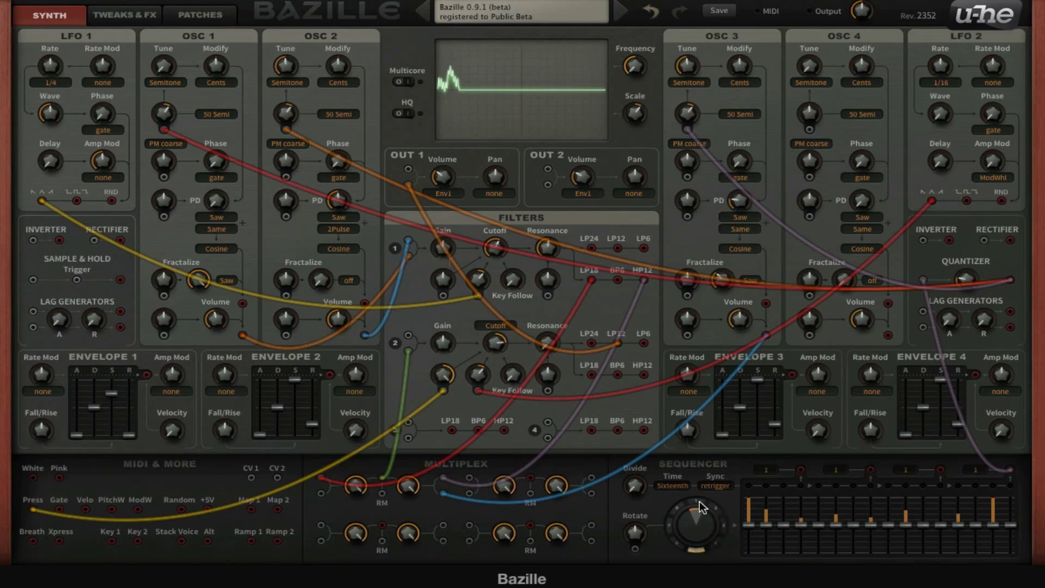